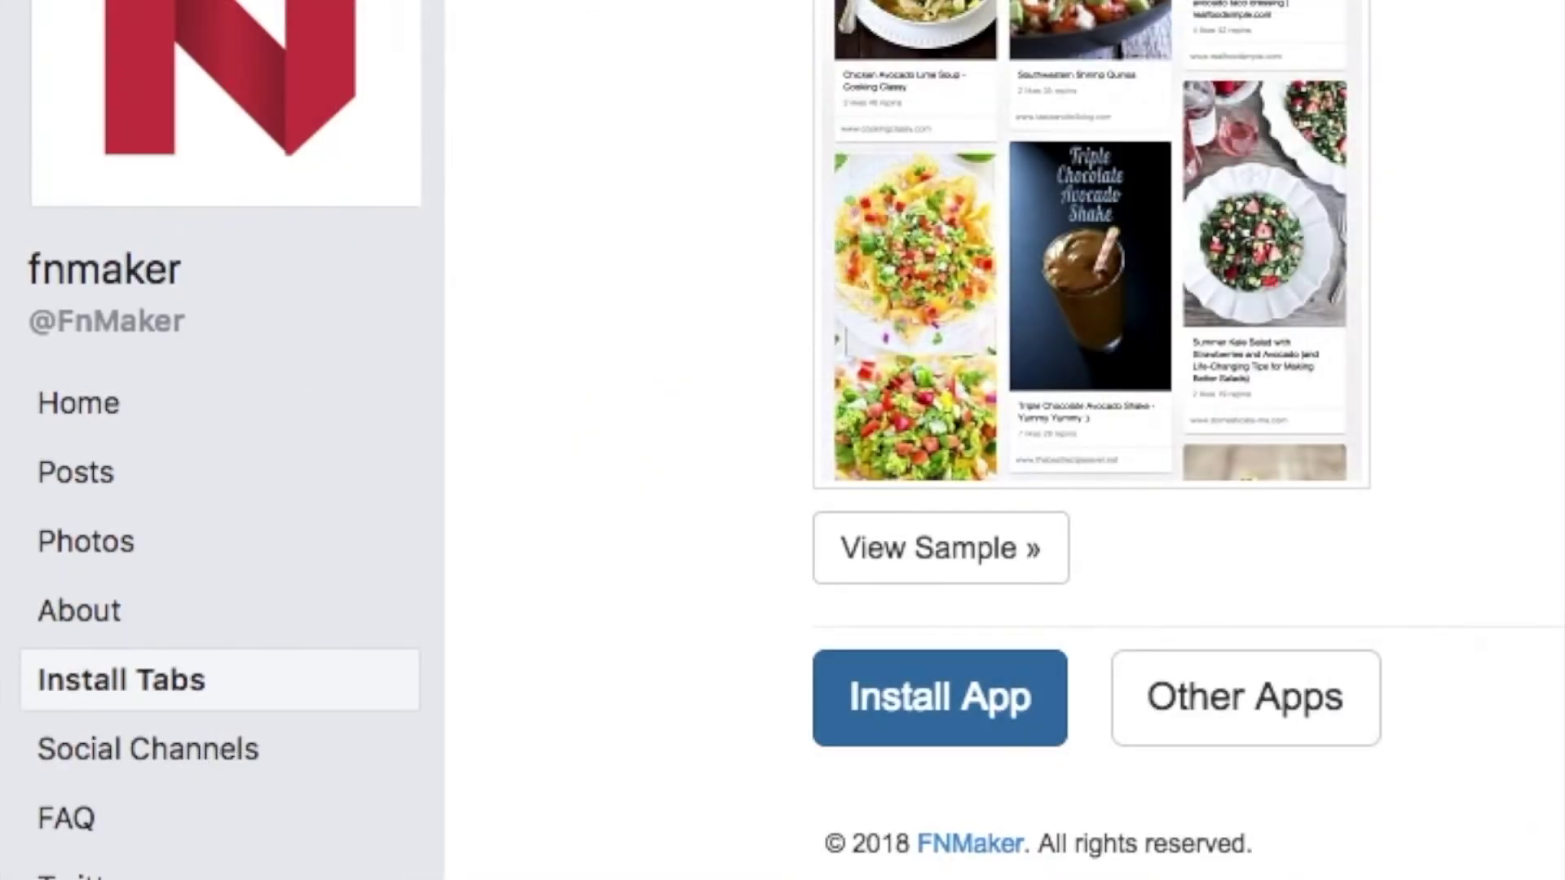
Step: Go from FNMaker's Install Tabs list to the Pinterest Tab for Pages details and its Install App button
{"action": "left_click", "coordinate": [140, 682]}
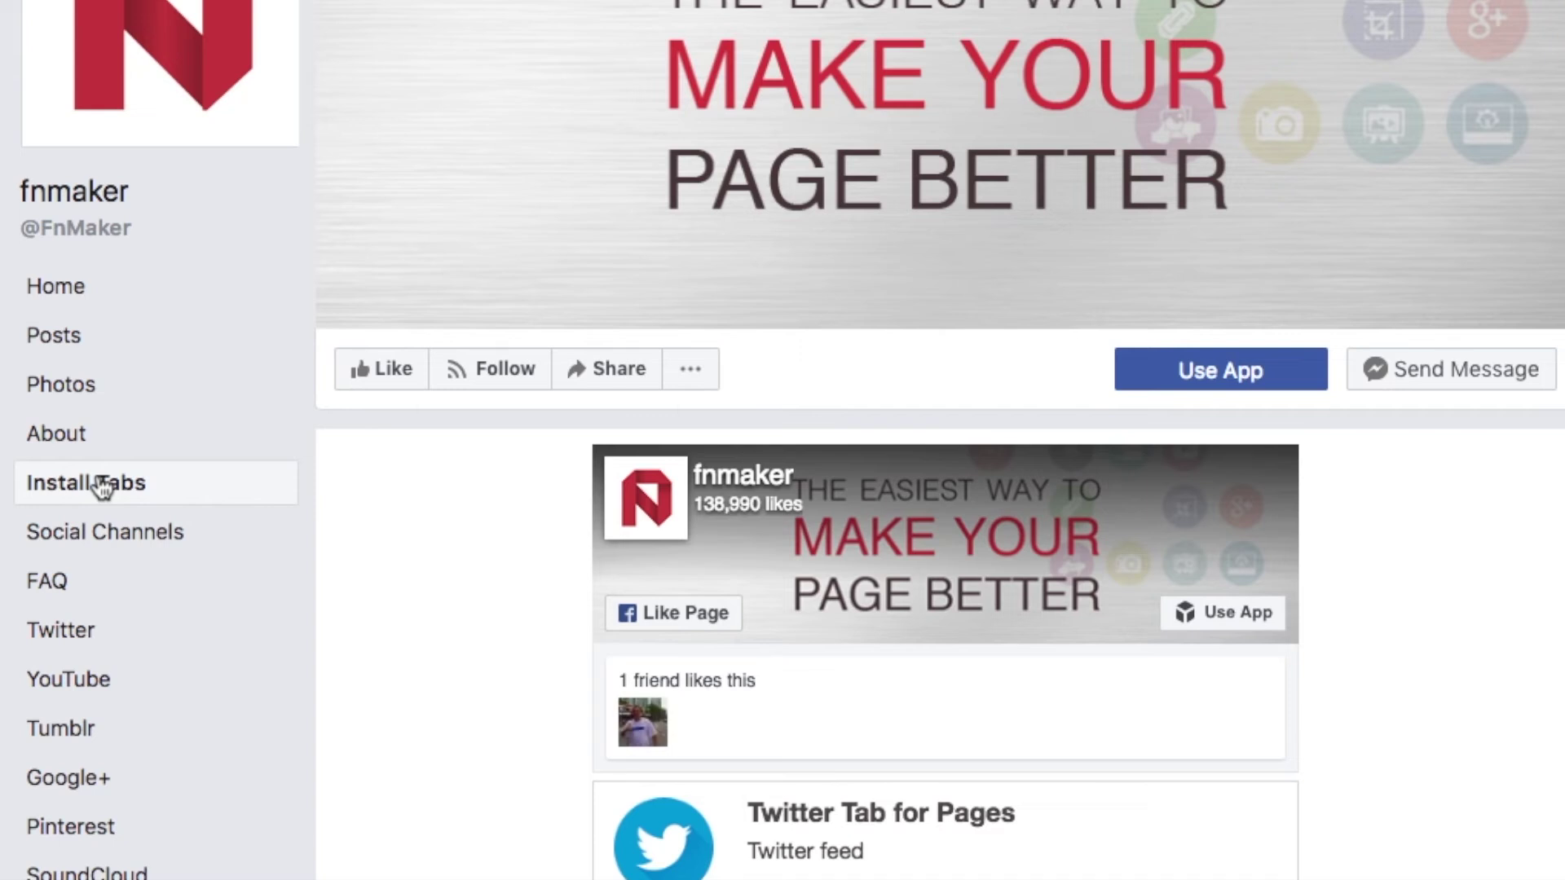
{"action": "scroll", "coordinate": [1076, 758], "scroll_direction": "down", "scroll_amount": 6}
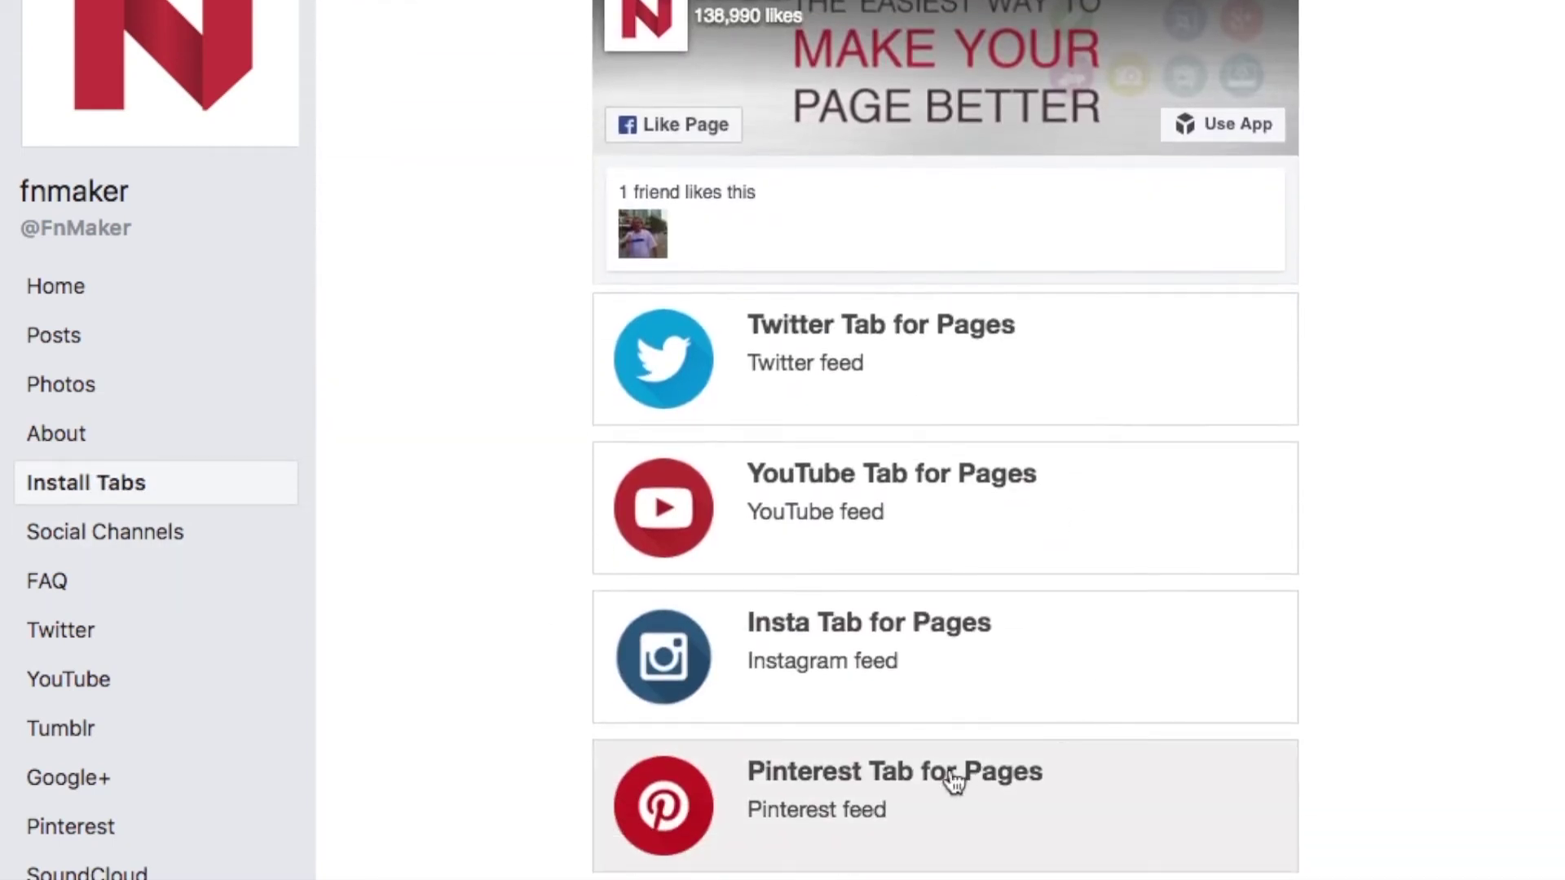
{"action": "left_click", "coordinate": [902, 774]}
{"action": "scroll", "coordinate": [900, 769], "scroll_direction": "down", "scroll_amount": 8}
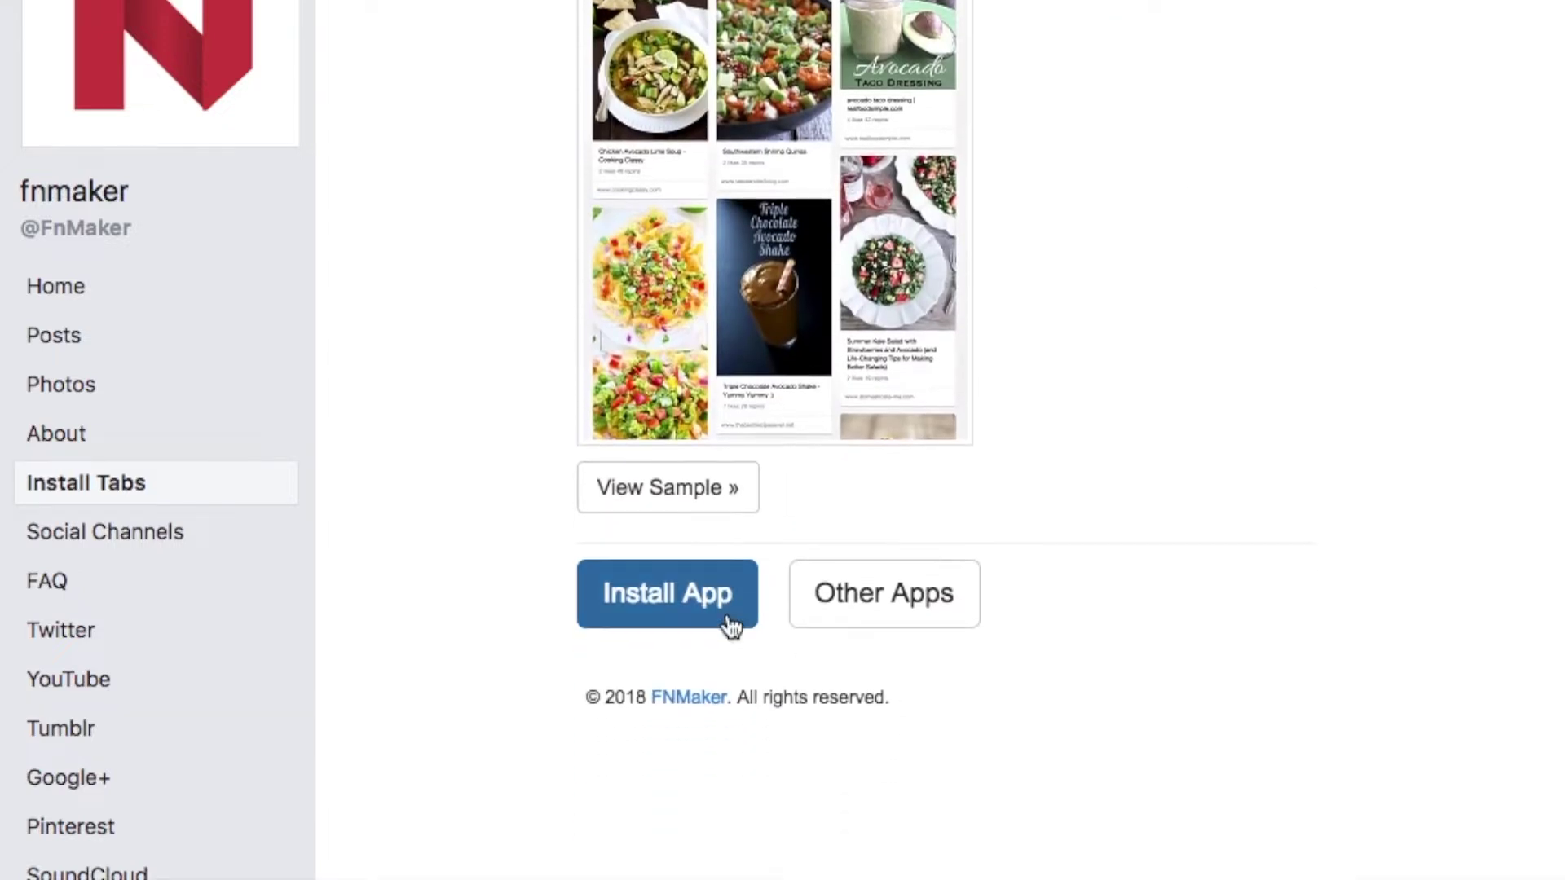
Step: Install Pinterest Tab for Pages as a tab on the Australians Fight Back page
{"action": "left_click", "coordinate": [685, 594]}
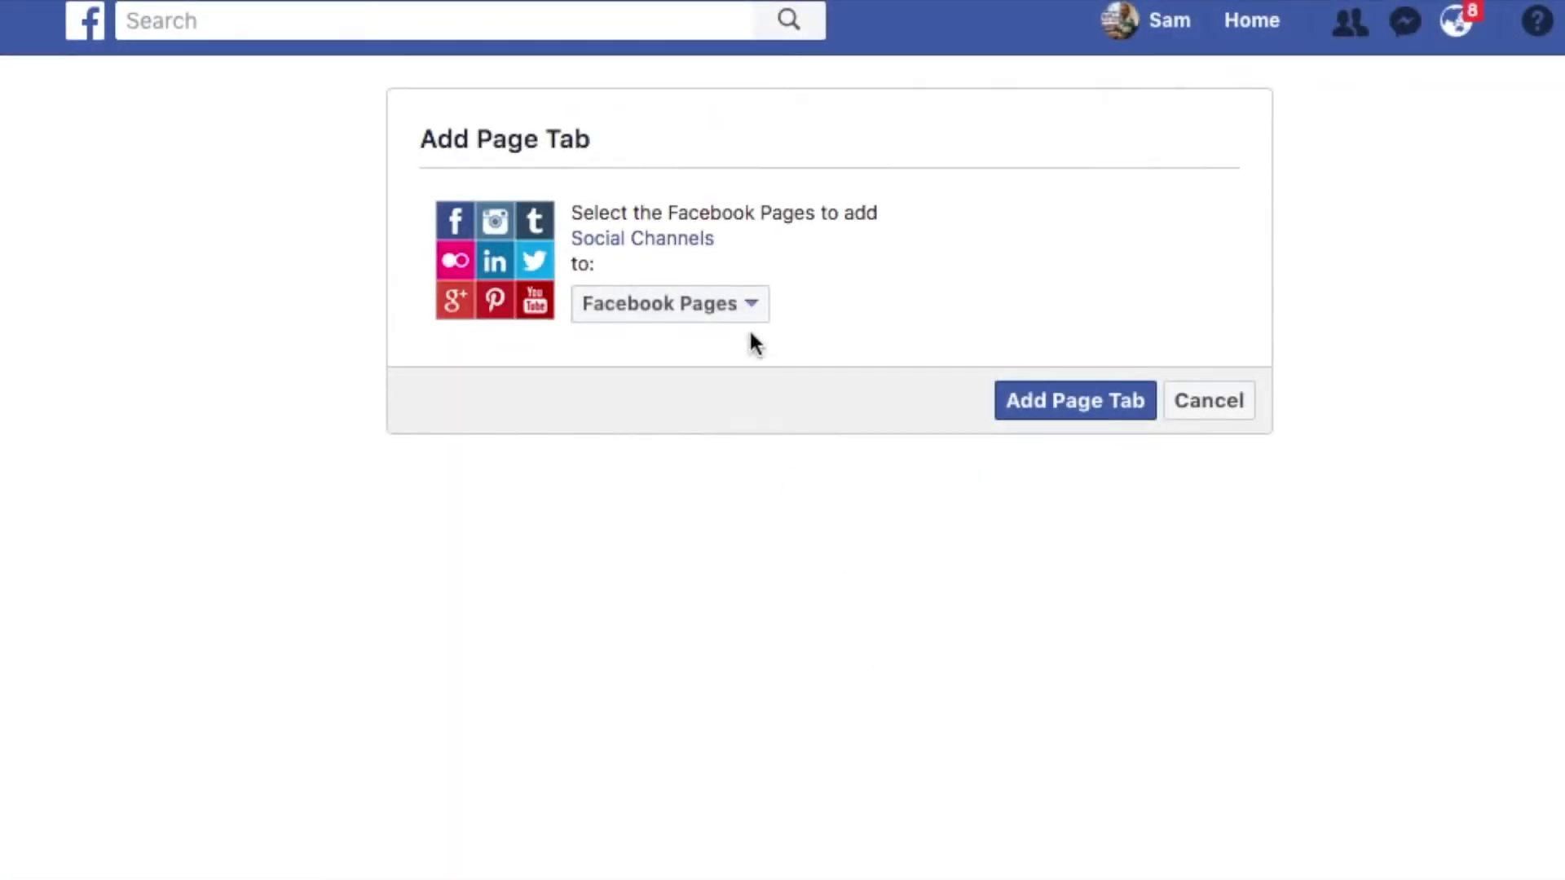
{"action": "left_click", "coordinate": [755, 314]}
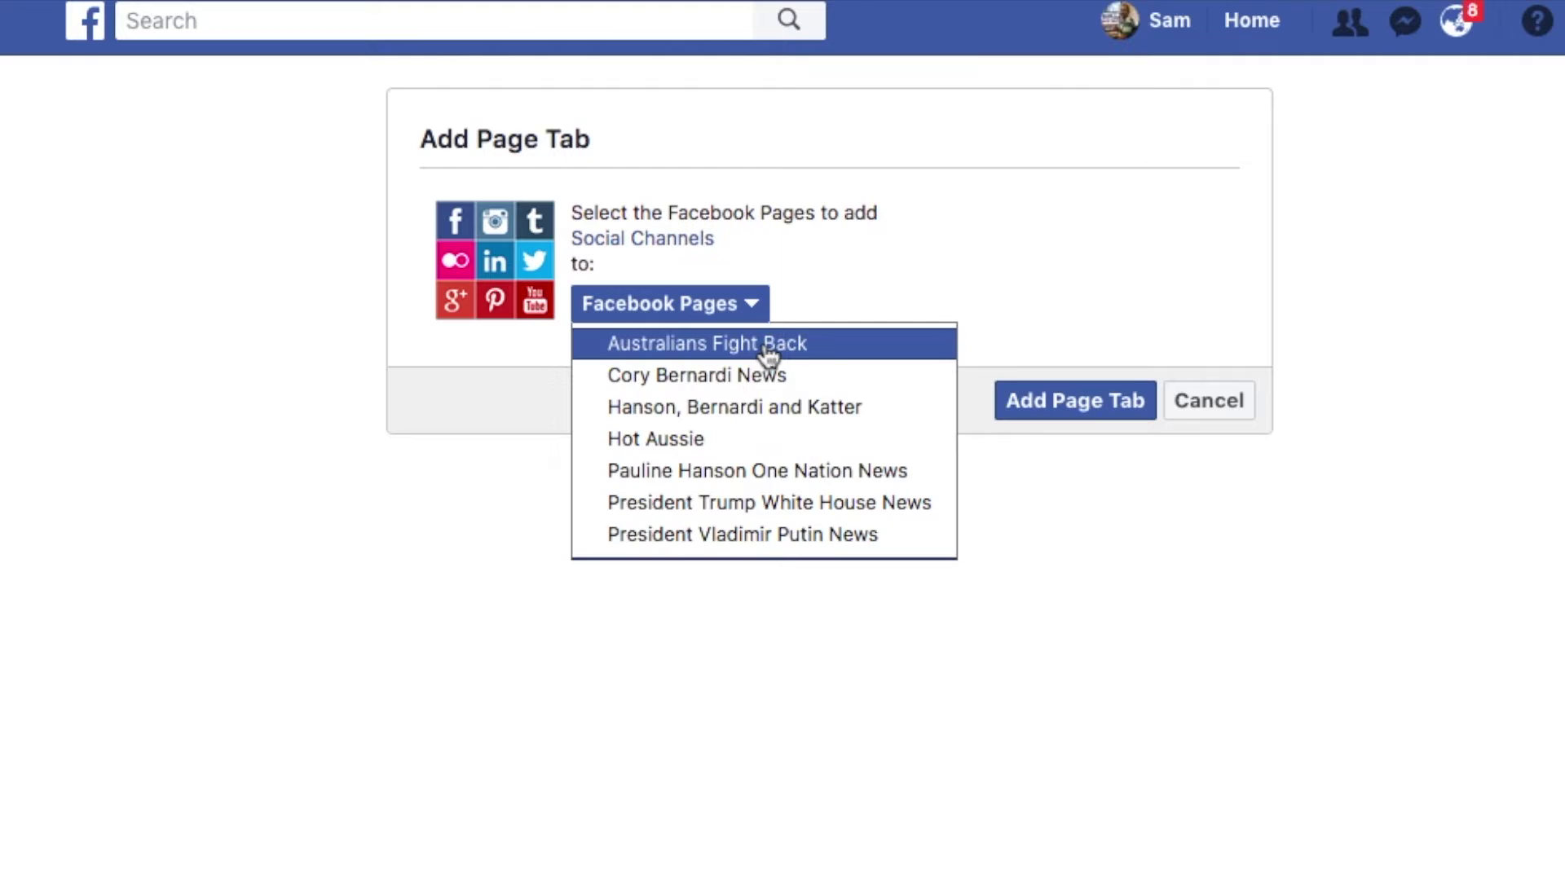
{"action": "left_click", "coordinate": [769, 355]}
{"action": "left_click", "coordinate": [1060, 403]}
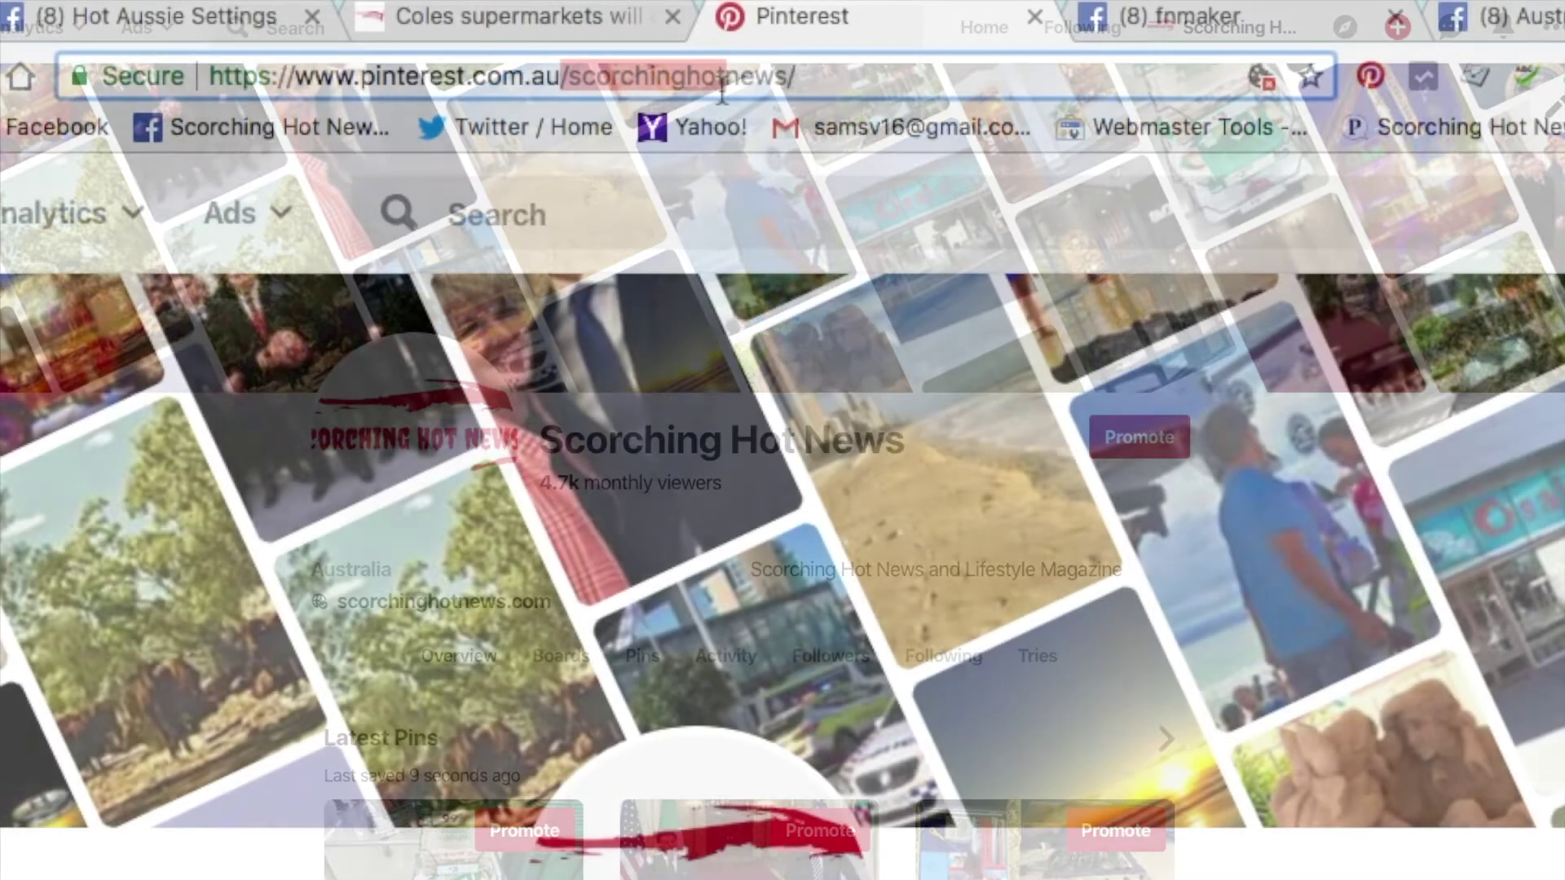
Step: Copy '/scorchinghotnews/' from the Scorching Hot News Pinterest page address
{"action": "left_click", "coordinate": [904, 76]}
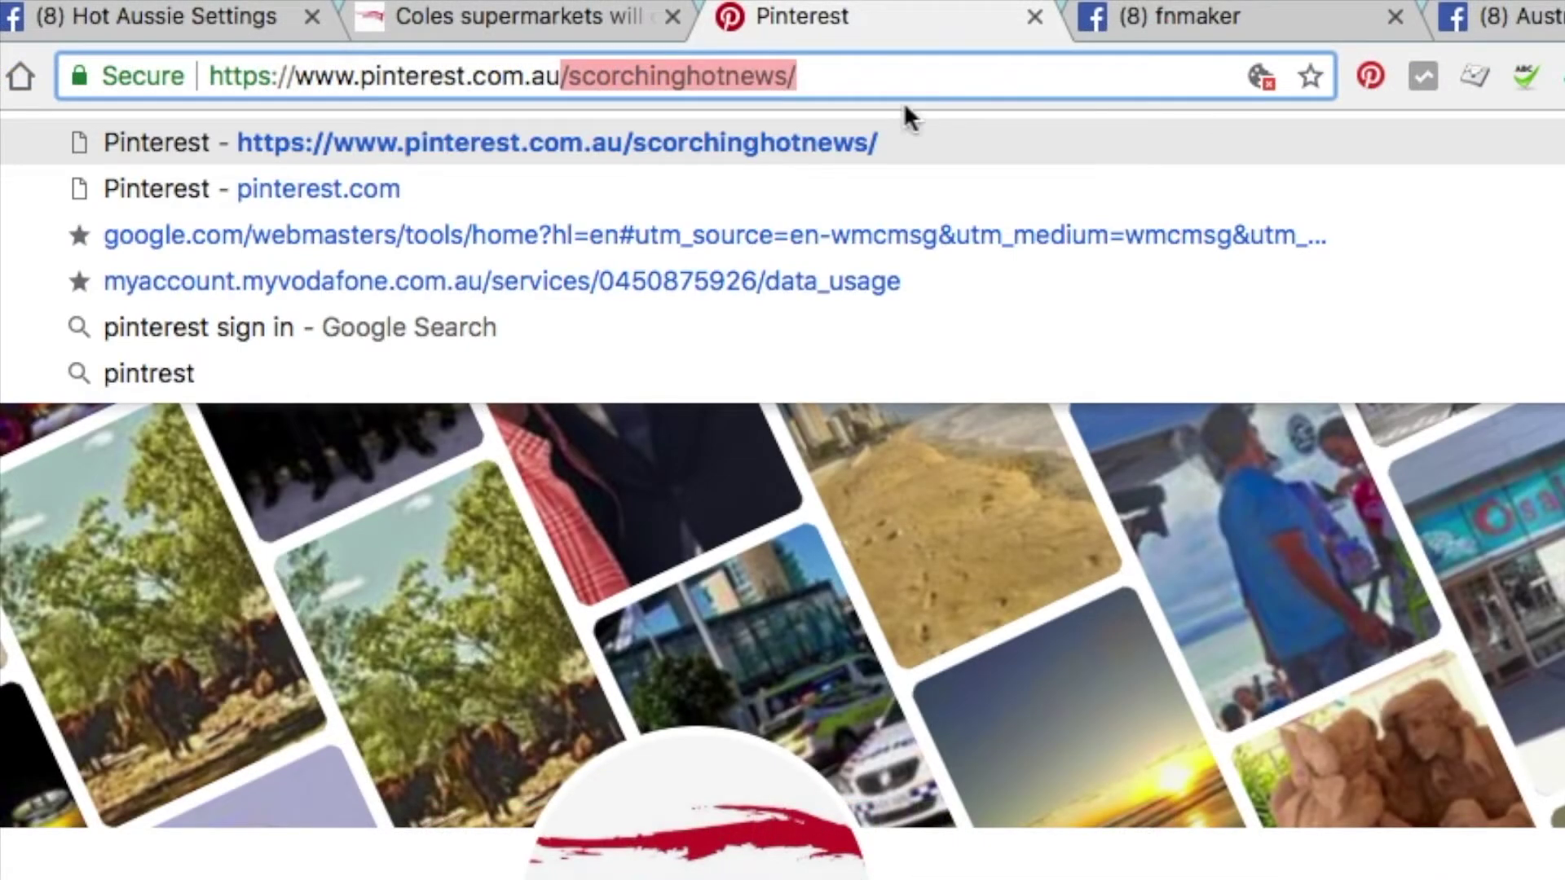
{"action": "right_click", "coordinate": [697, 73]}
{"action": "left_click", "coordinate": [826, 124]}
{"action": "left_click", "coordinate": [932, 429]}
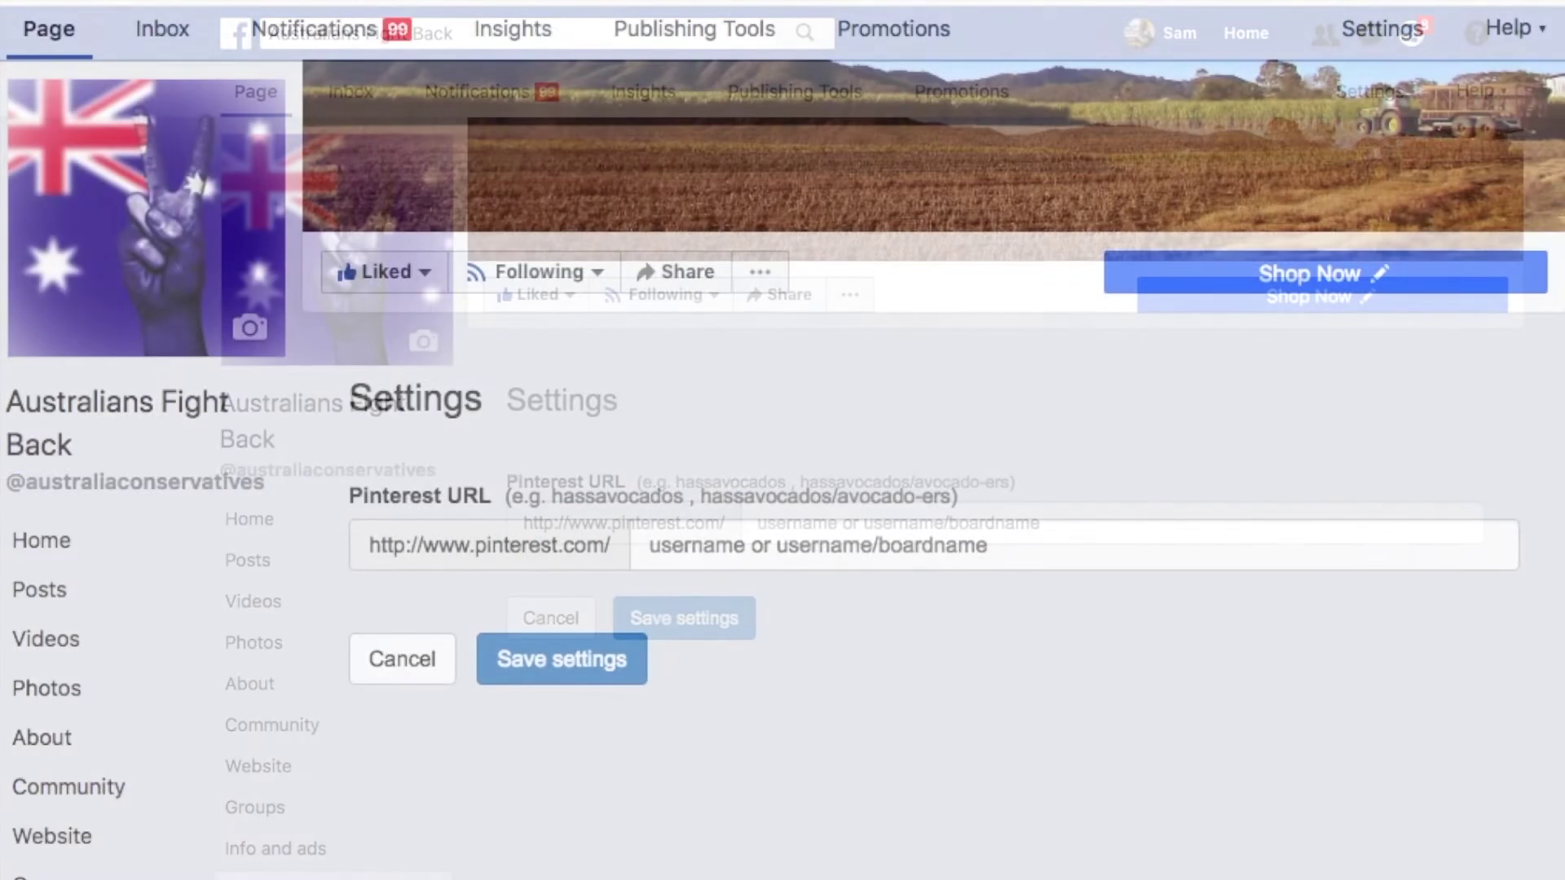
Step: Paste '/scorchinghotnews/' into the Pinterest URL field and save the settings
{"action": "left_click", "coordinate": [691, 539]}
{"action": "right_click", "coordinate": [690, 534]}
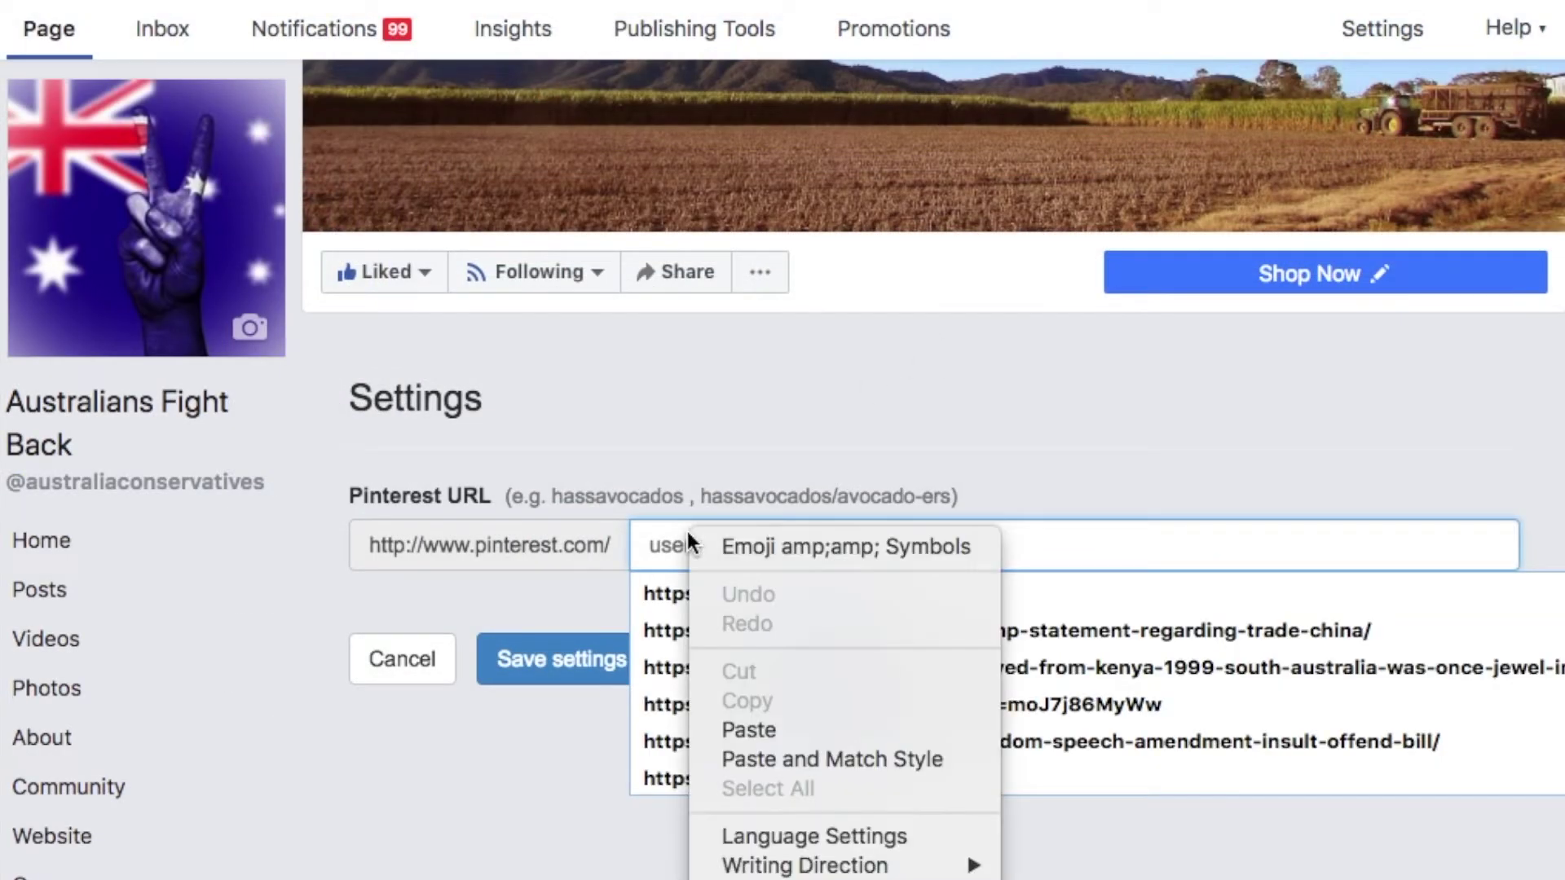
{"action": "left_click", "coordinate": [750, 728]}
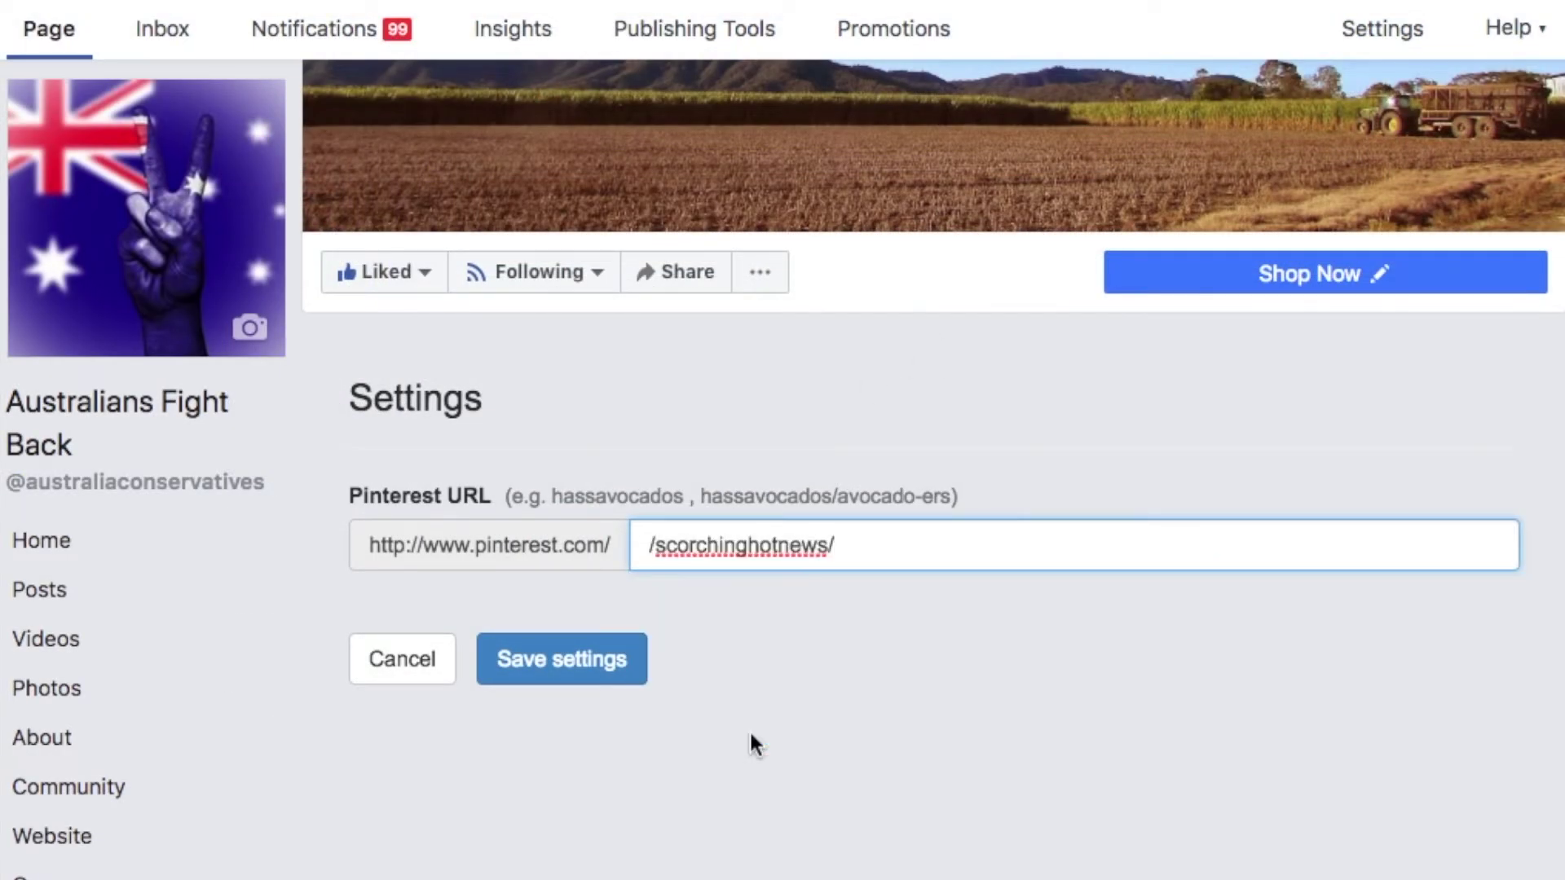
{"action": "left_click", "coordinate": [562, 652]}
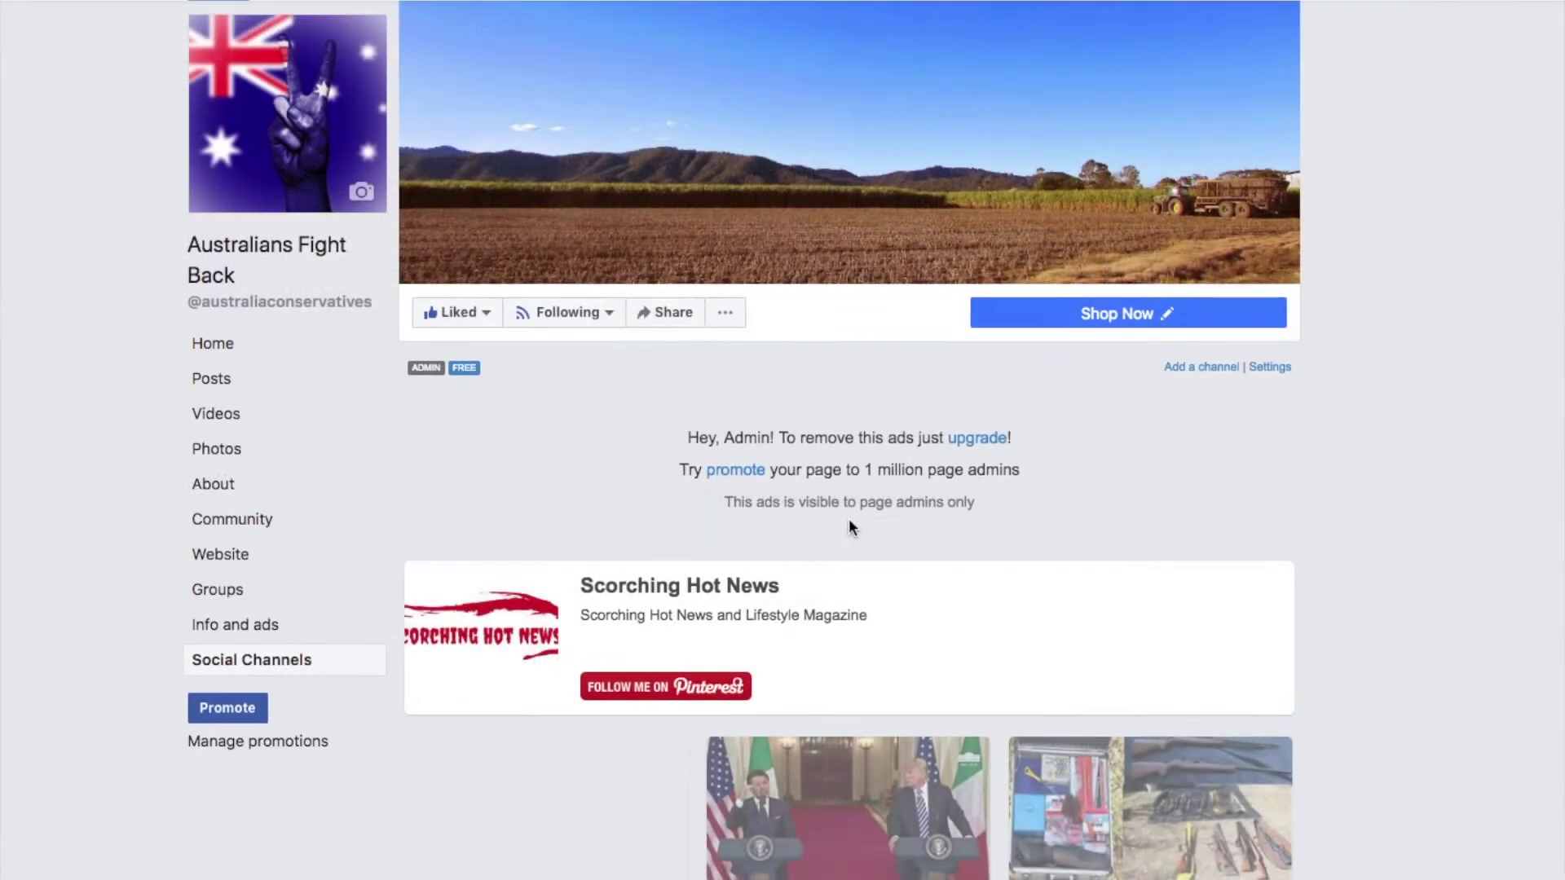
Step: Scroll through the Scorching Hot News pin feed now shown on the tab
{"action": "scroll", "coordinate": [855, 519], "scroll_direction": "down", "scroll_amount": 1}
{"action": "scroll", "coordinate": [810, 506], "scroll_direction": "down", "scroll_amount": 15}
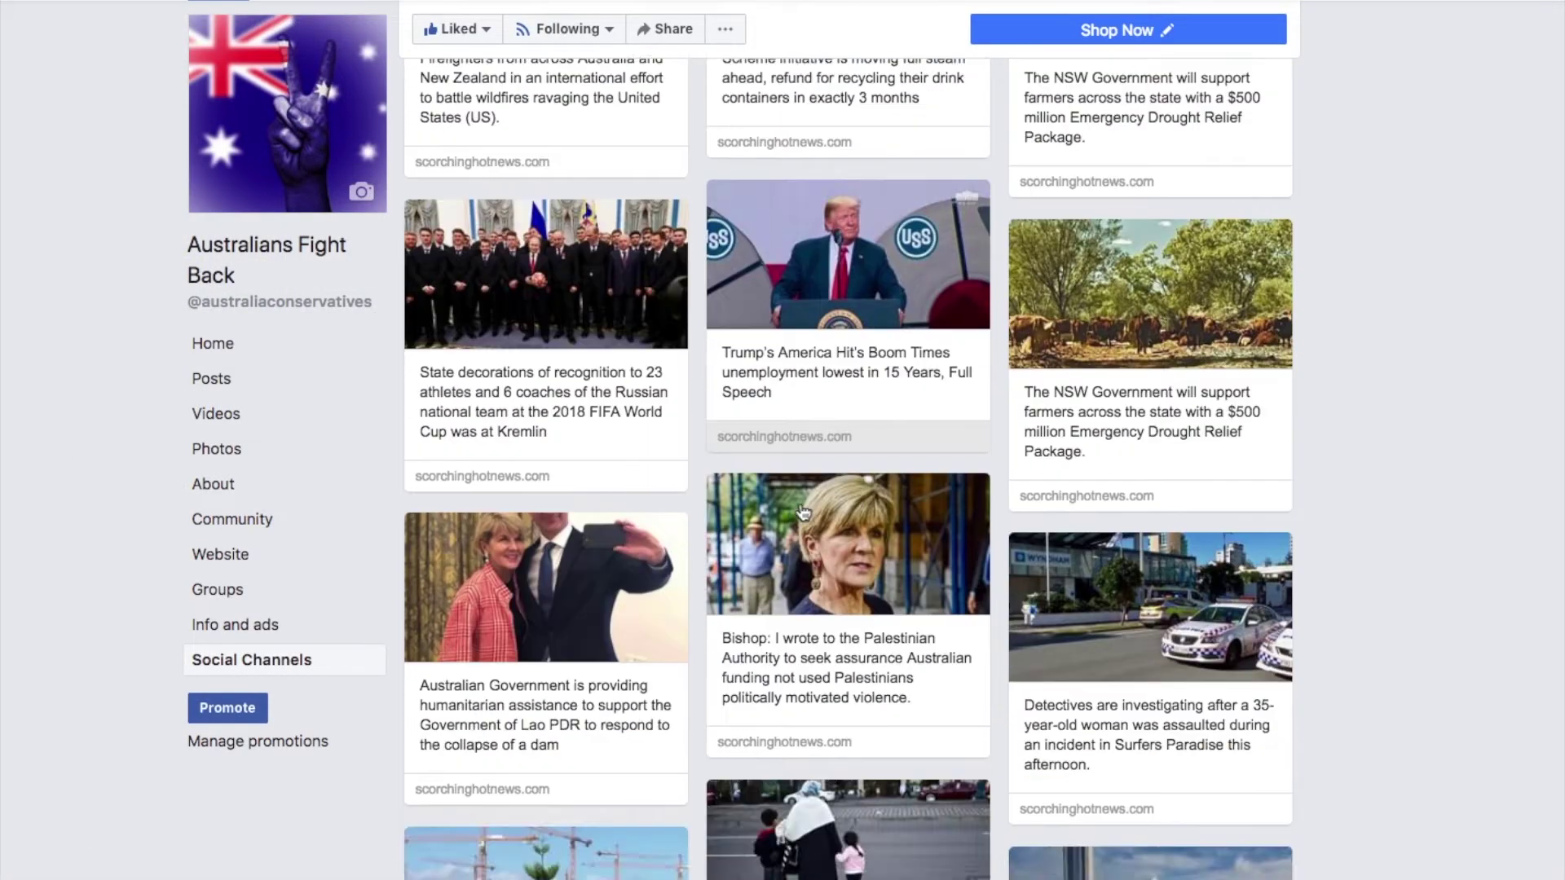
{"action": "scroll", "coordinate": [795, 502], "scroll_direction": "down", "scroll_amount": 20}
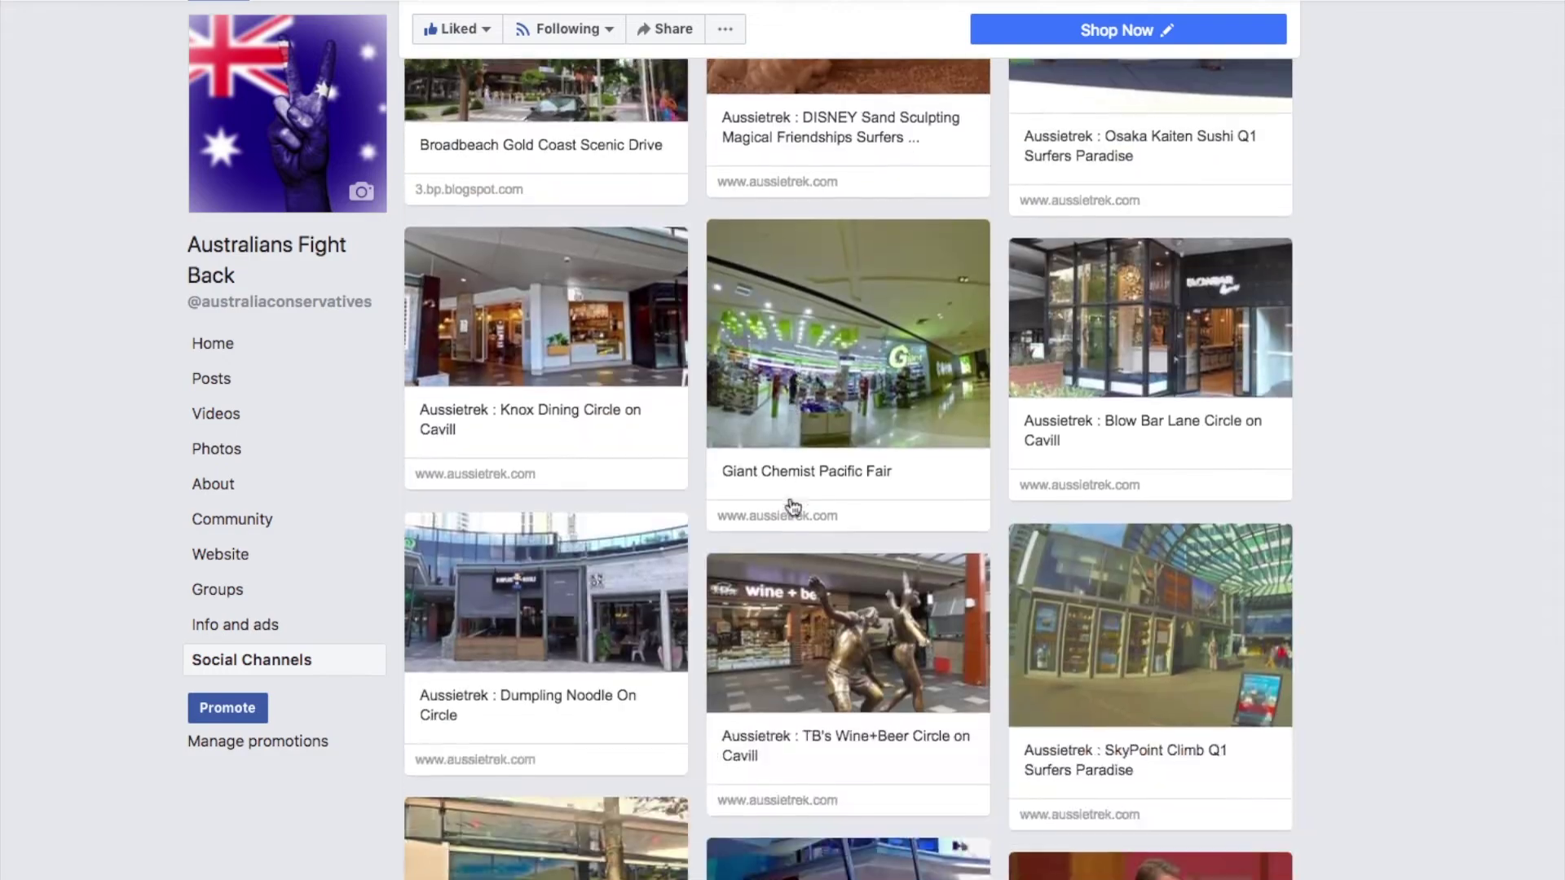
{"action": "scroll", "coordinate": [793, 505], "scroll_direction": "down", "scroll_amount": 20}
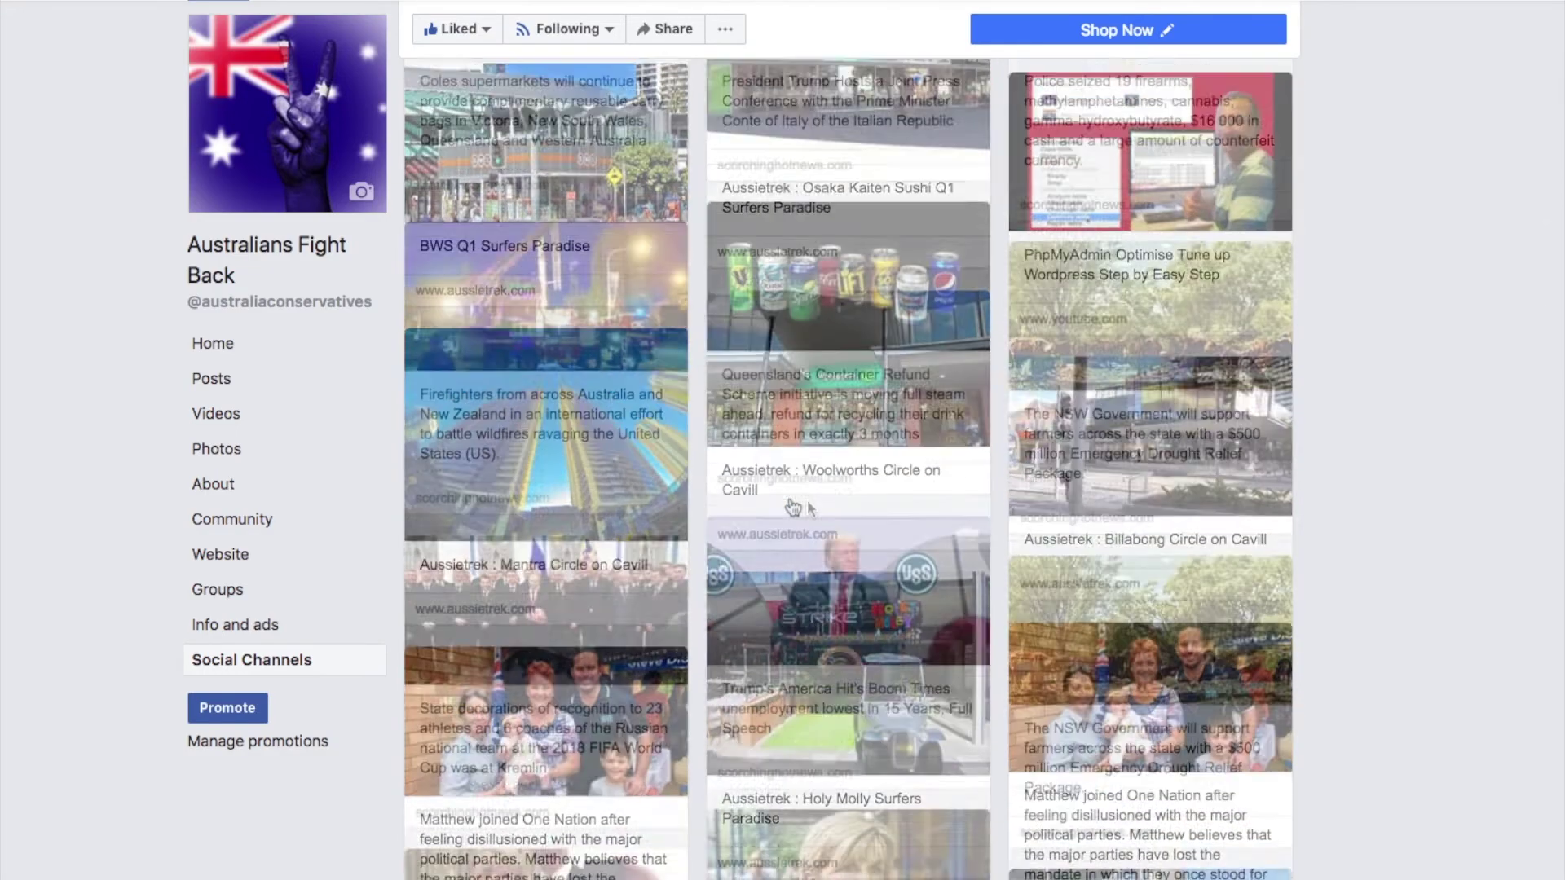
{"action": "scroll", "coordinate": [807, 500], "scroll_direction": "down", "scroll_amount": 20}
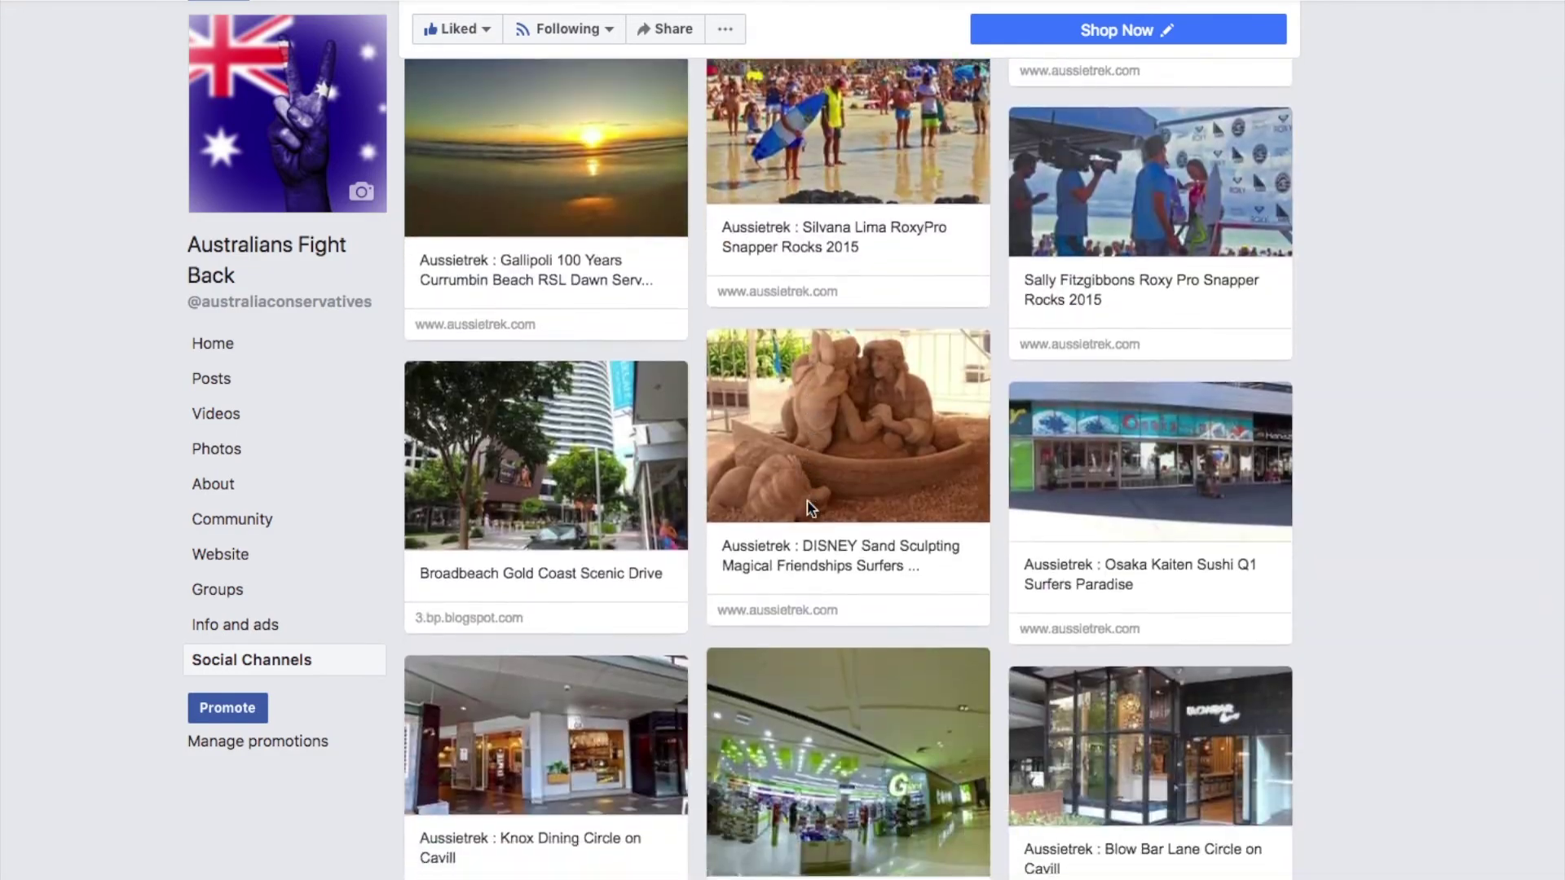
{"action": "scroll", "coordinate": [807, 505], "scroll_direction": "down", "scroll_amount": 2}
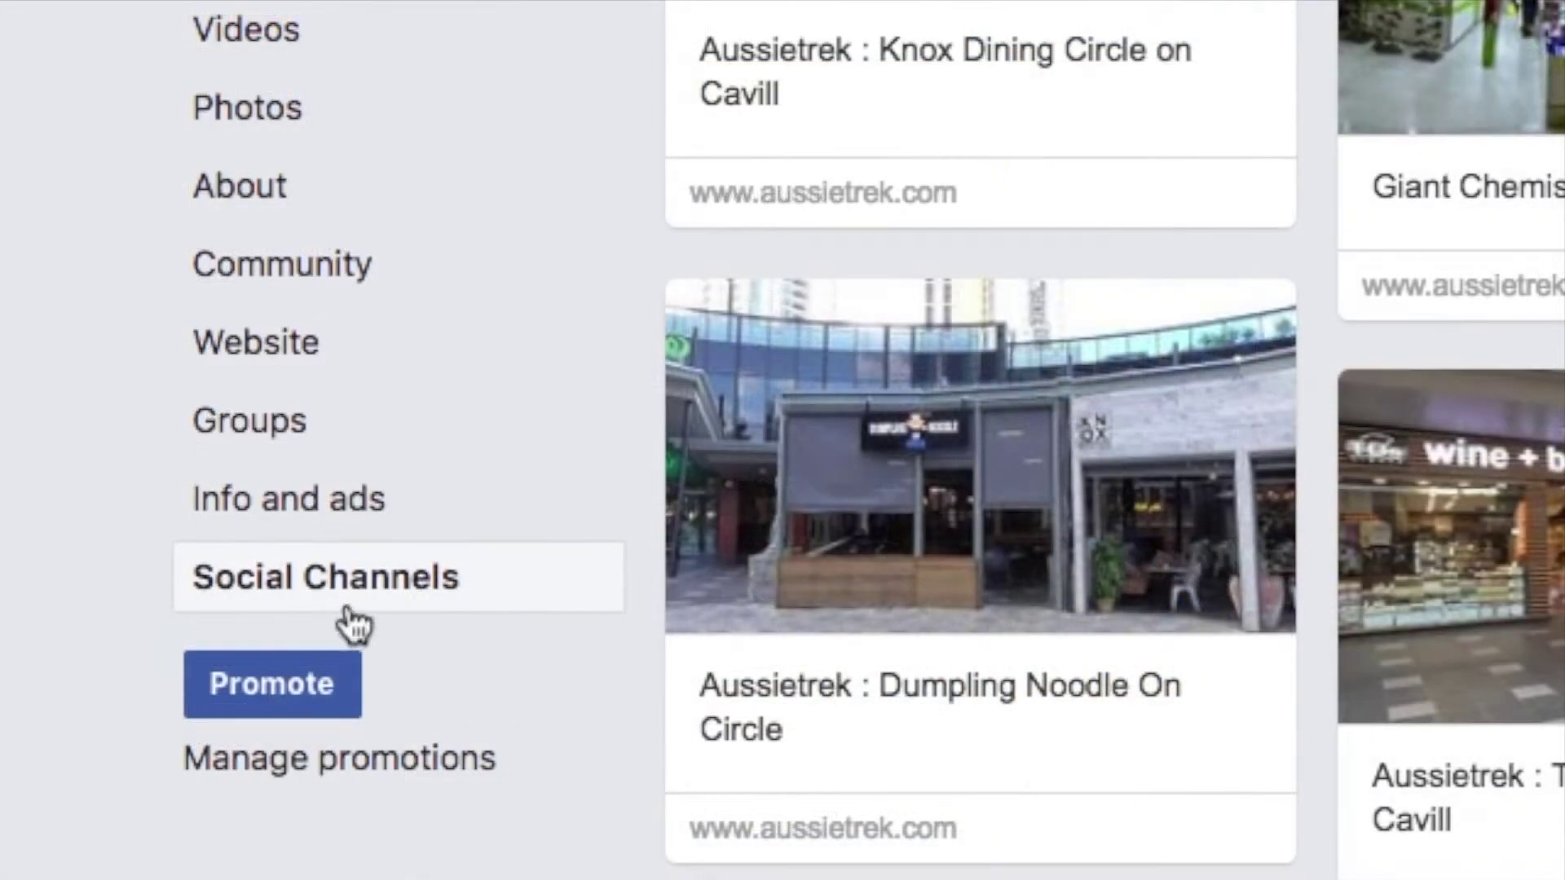
{"action": "scroll", "coordinate": [1267, 591], "scroll_direction": "up", "scroll_amount": 15}
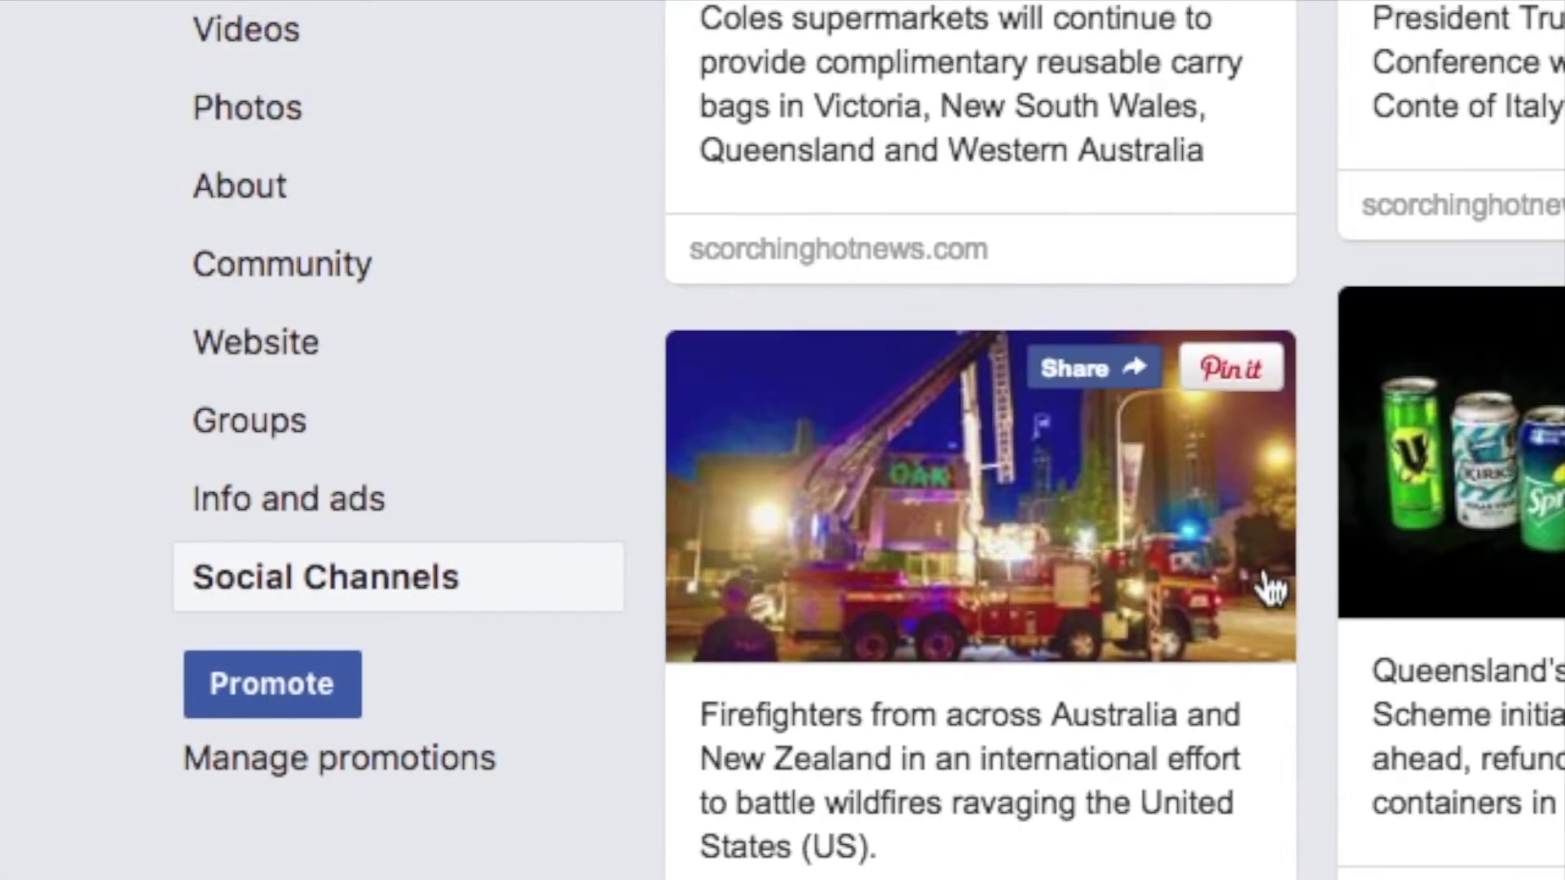
{"action": "scroll", "coordinate": [1275, 556], "scroll_direction": "up", "scroll_amount": 5}
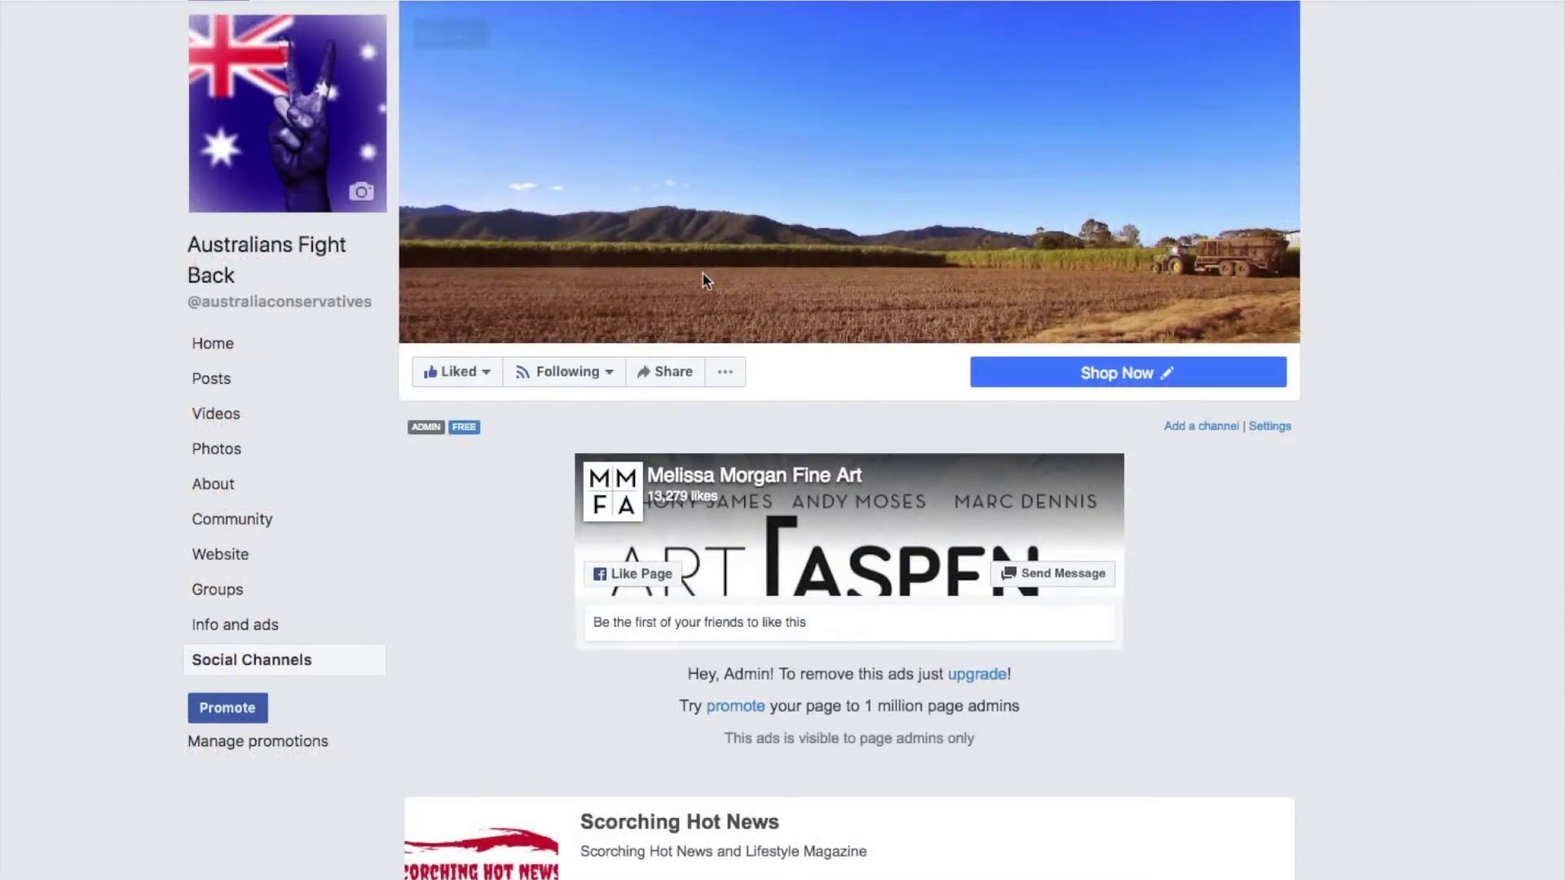
{"action": "mouse_move", "coordinate": [844, 123]}
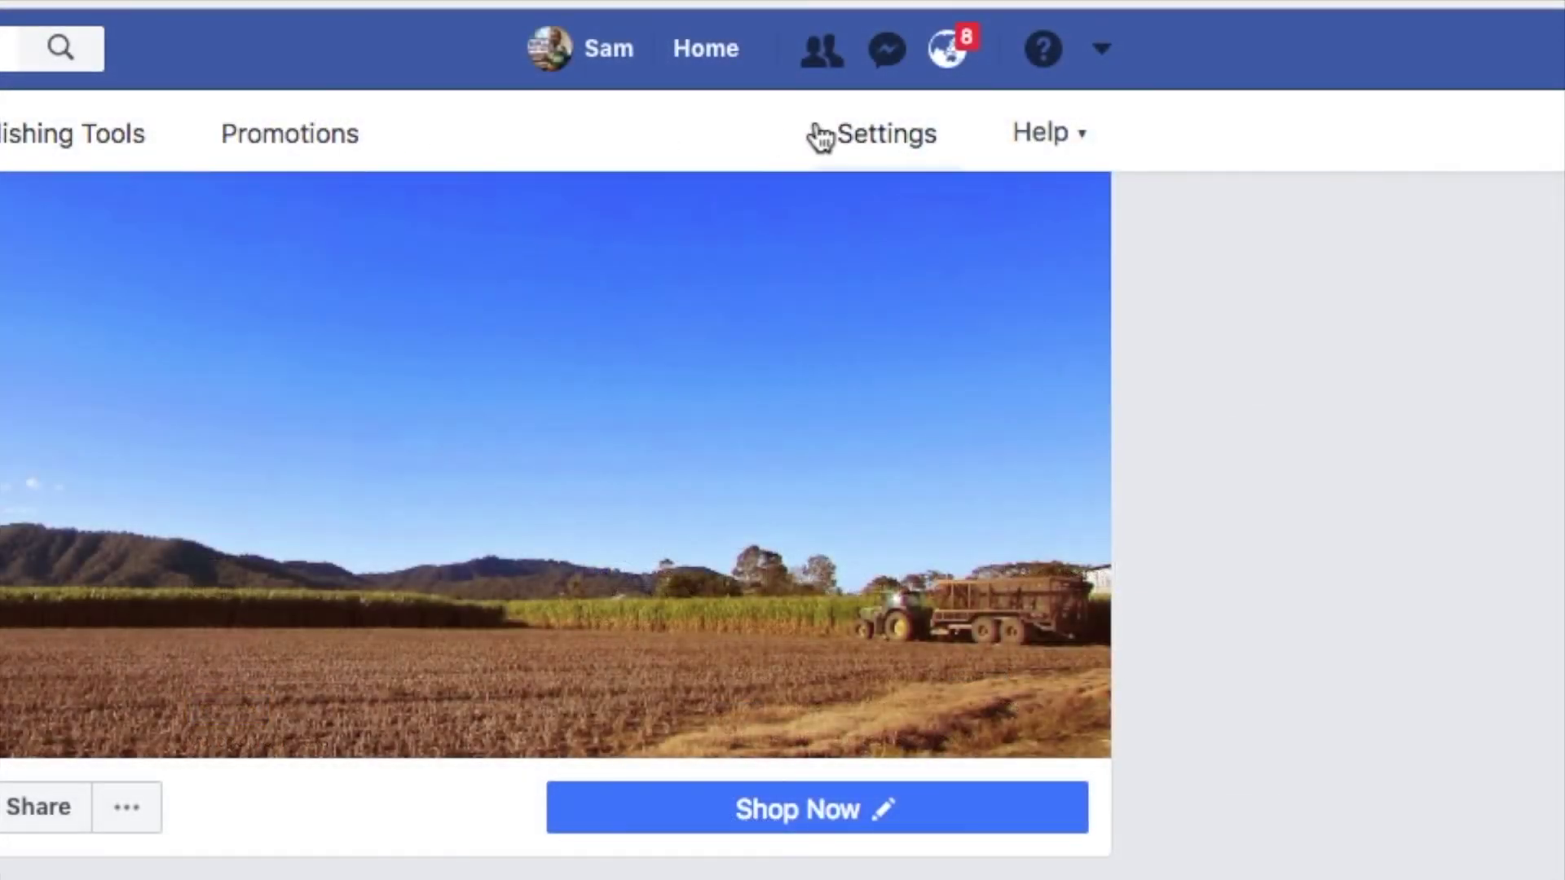
Step: In Edit Page settings, drag the Social Channels tab up to sit directly below Posts
{"action": "left_click", "coordinate": [881, 137]}
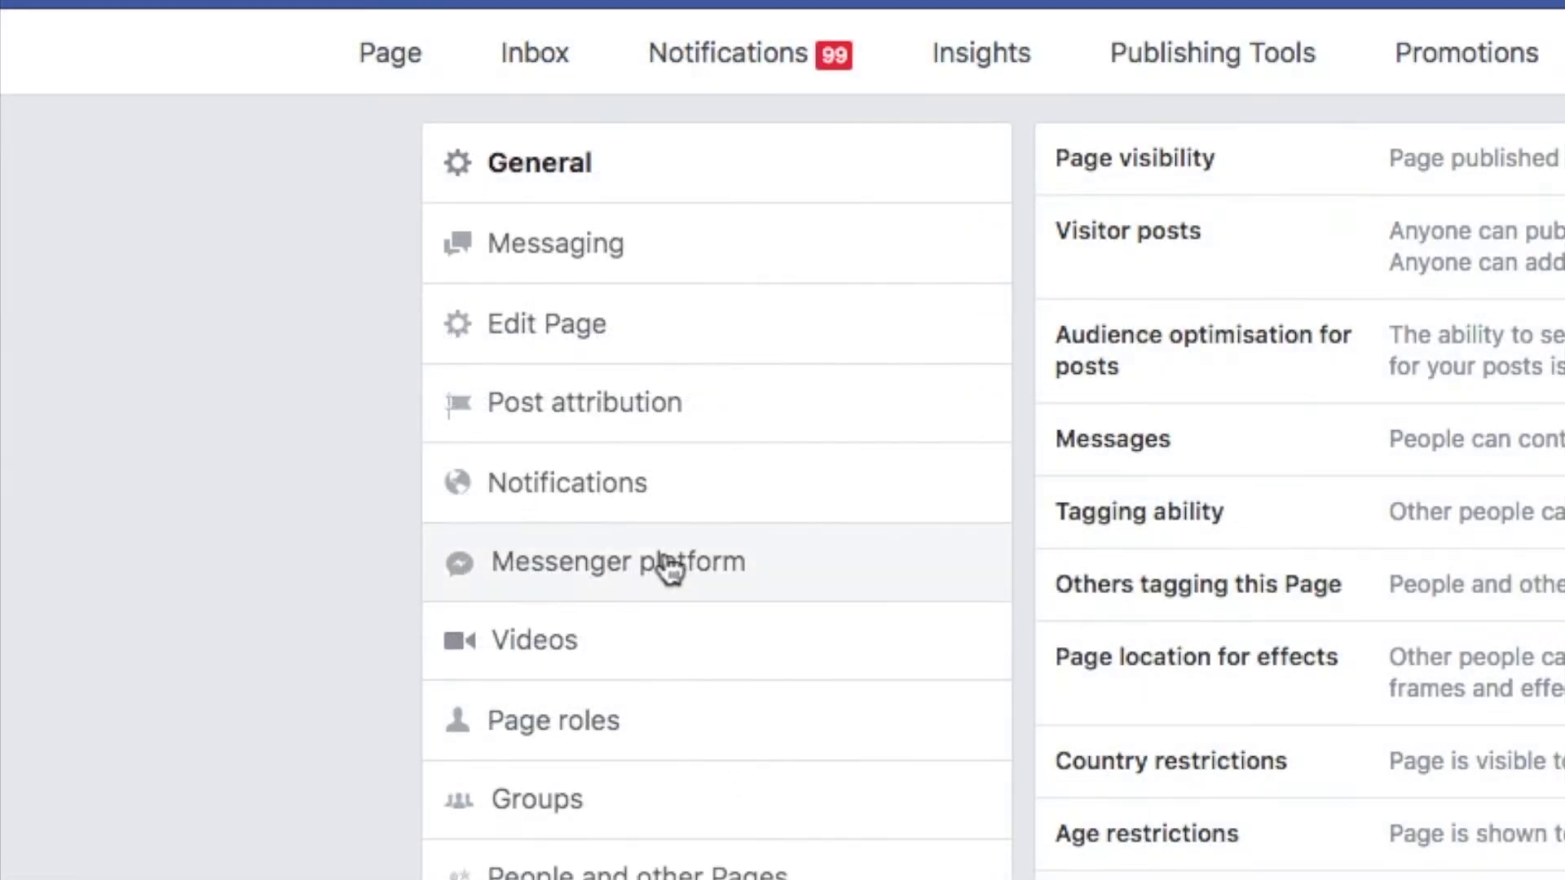
{"action": "left_click", "coordinate": [541, 330]}
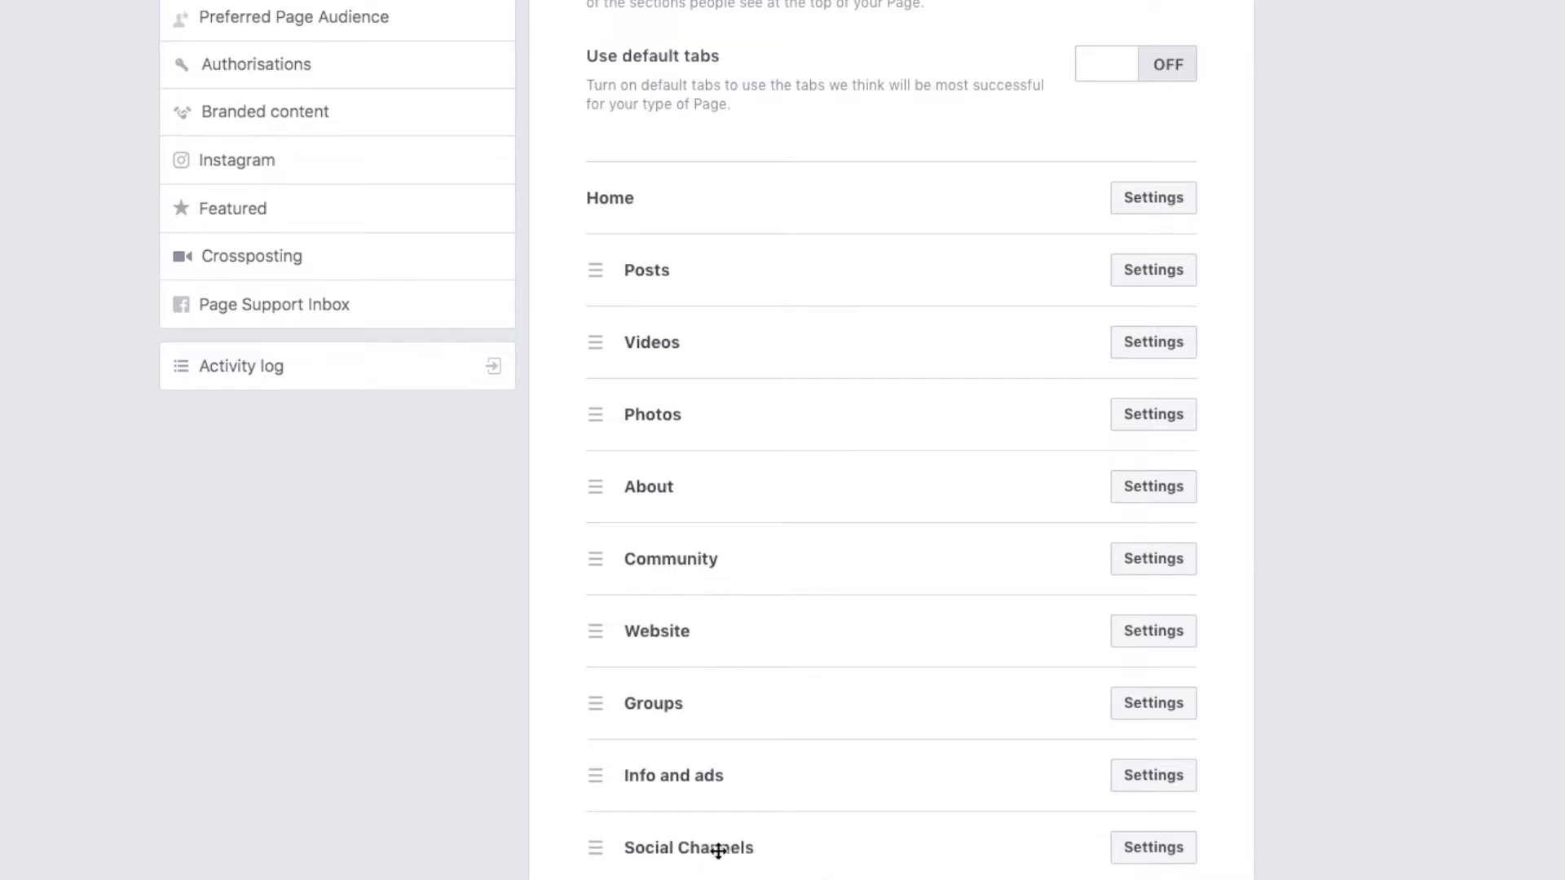
{"action": "left_click_drag", "start_coordinate": [713, 851], "coordinate": [713, 780]}
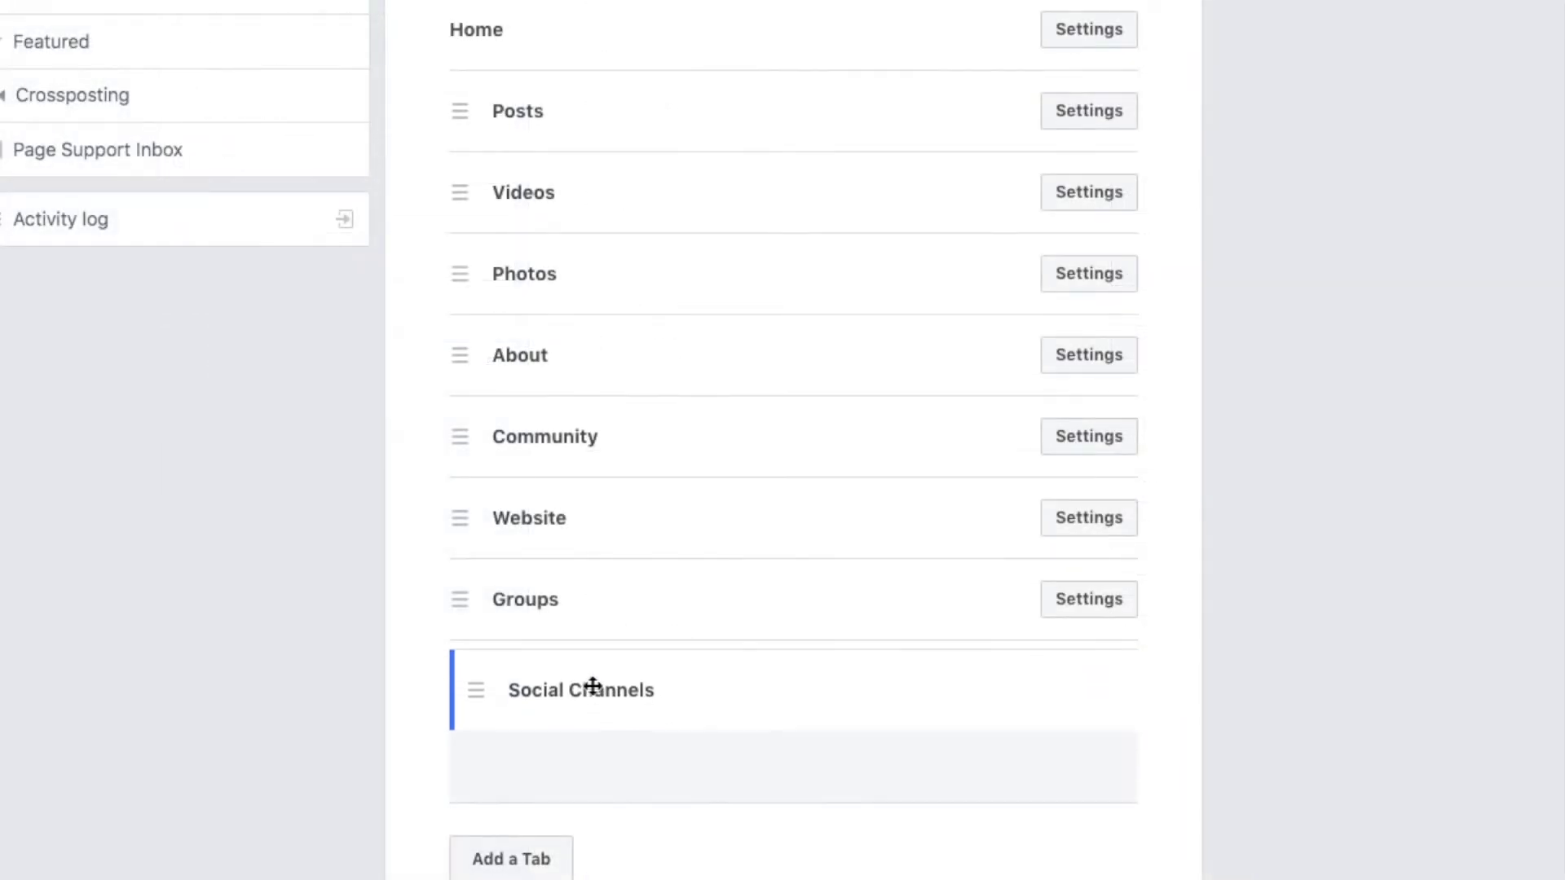
{"action": "left_click_drag", "start_coordinate": [593, 686], "coordinate": [664, 217]}
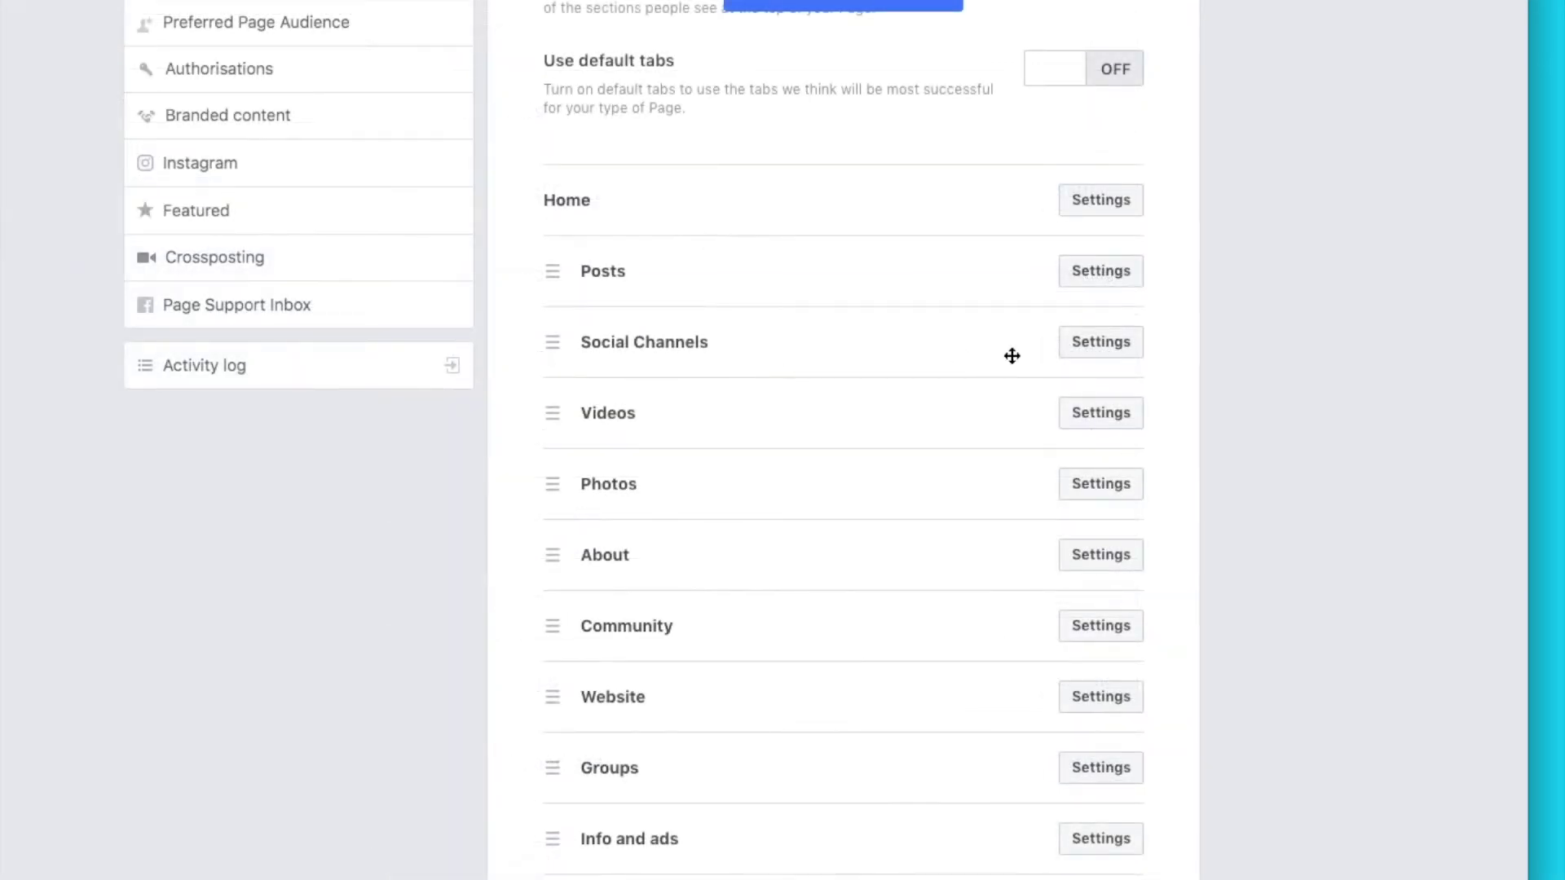
Step: Enter 'Pinterest' as the Social Channels tab's custom name, save it, and close the dialog
{"action": "left_click", "coordinate": [1121, 342]}
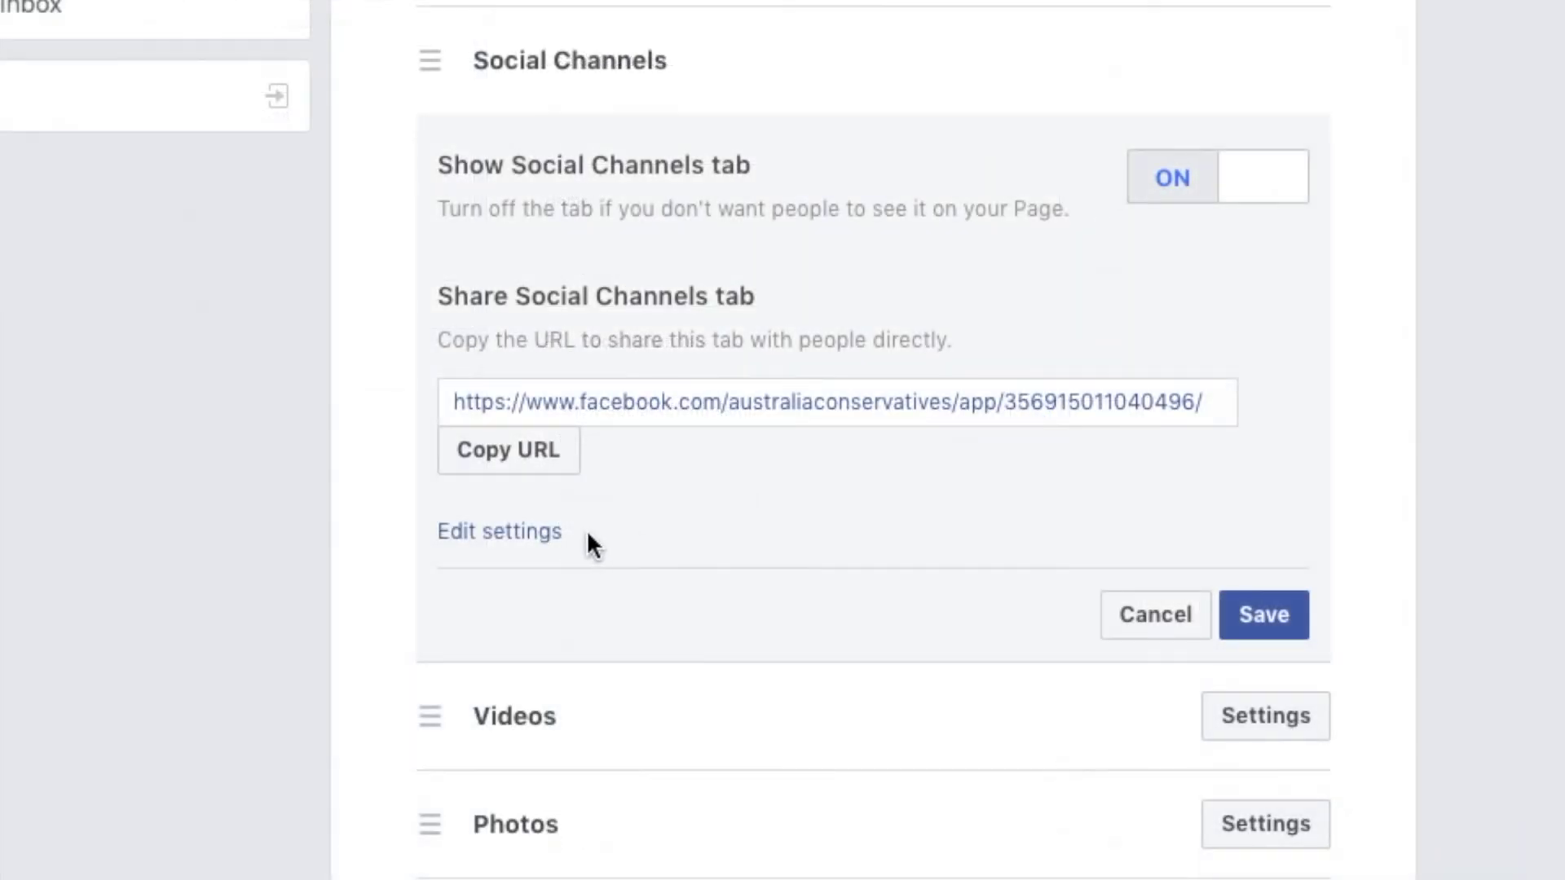
{"action": "left_click", "coordinate": [508, 529]}
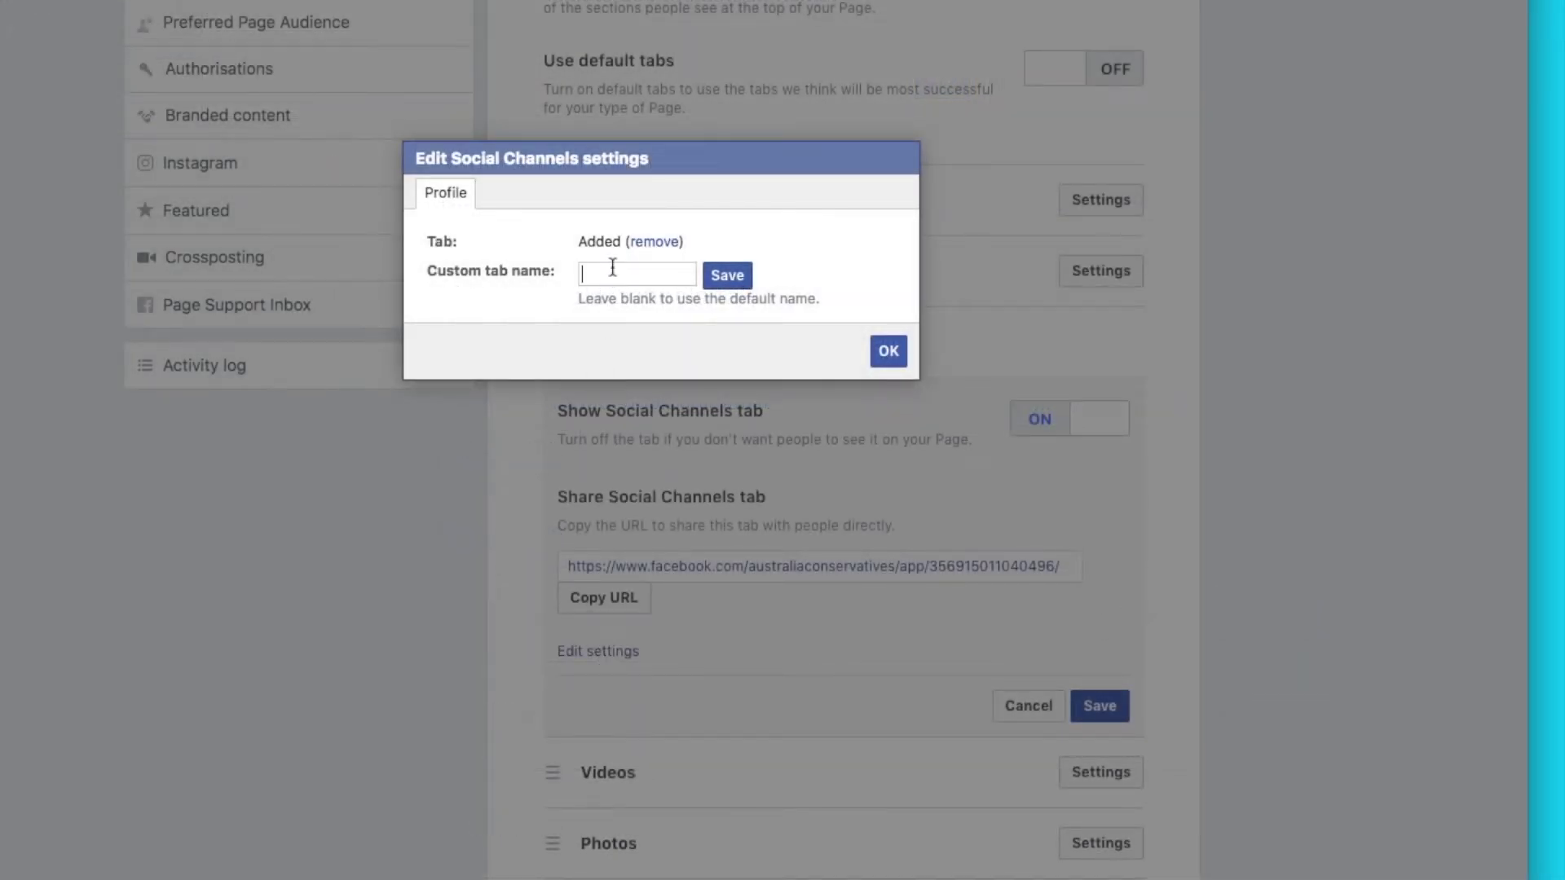
{"action": "left_click", "coordinate": [613, 271]}
{"action": "type", "text": "P"}
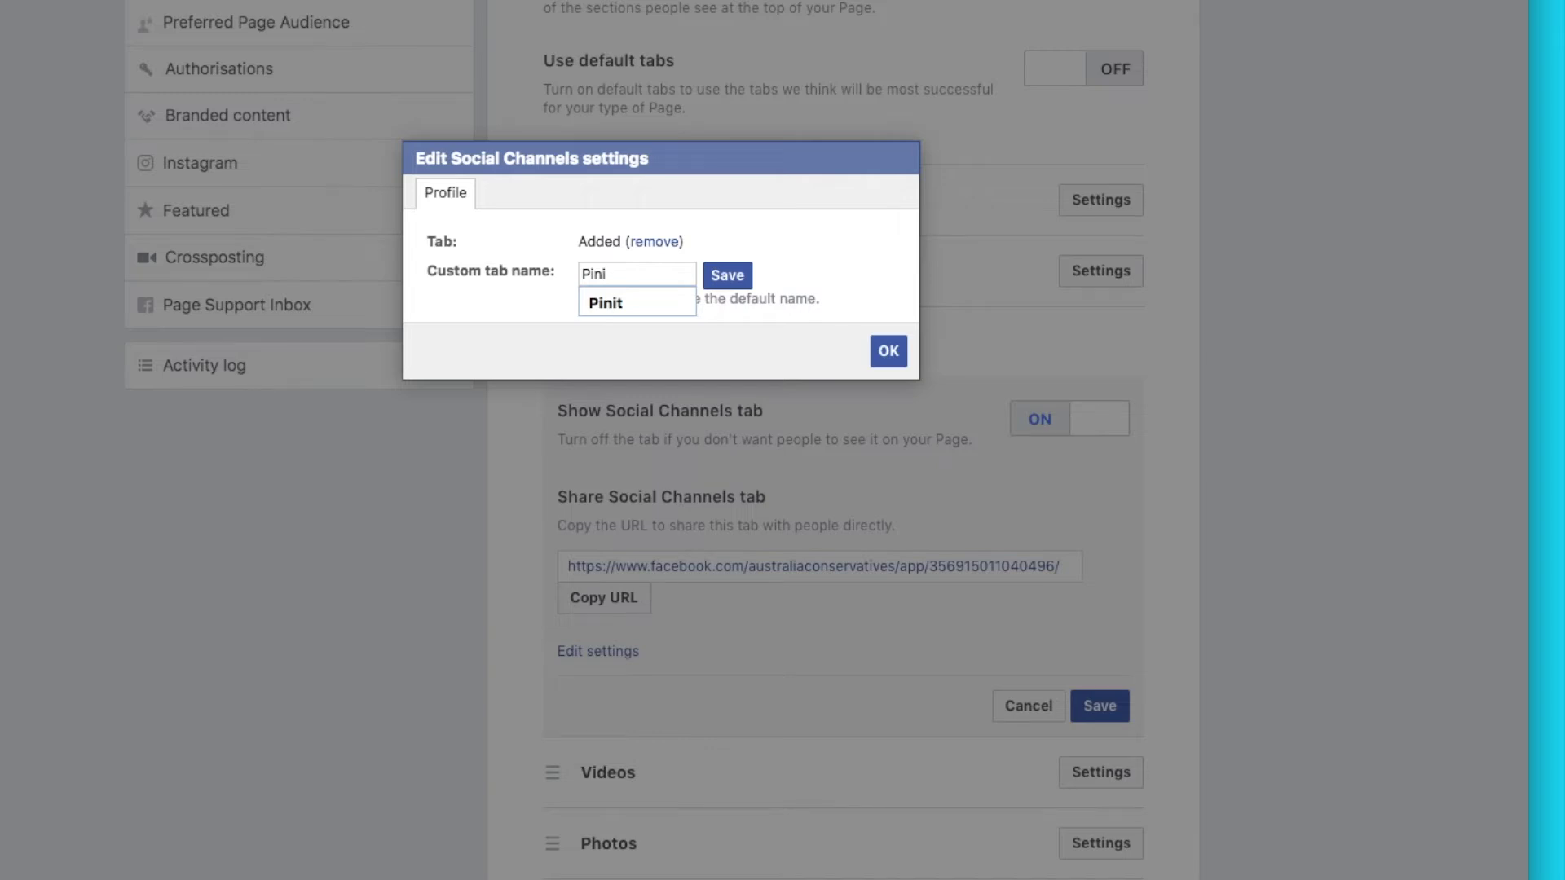
{"action": "type", "text": "interest"}
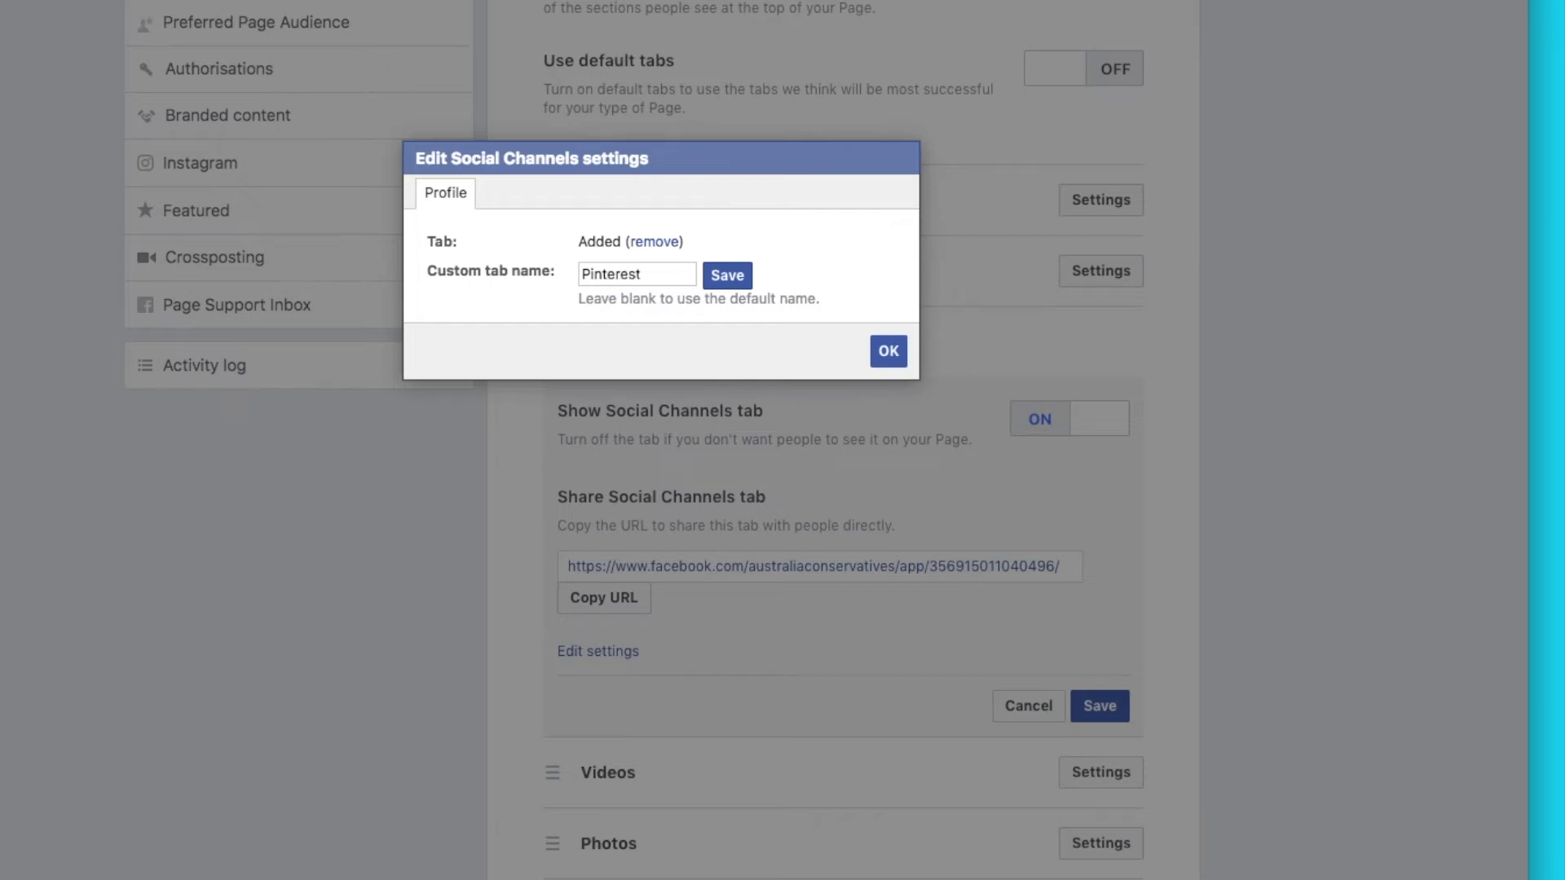
{"action": "left_click", "coordinate": [727, 281]}
{"action": "left_click", "coordinate": [890, 353]}
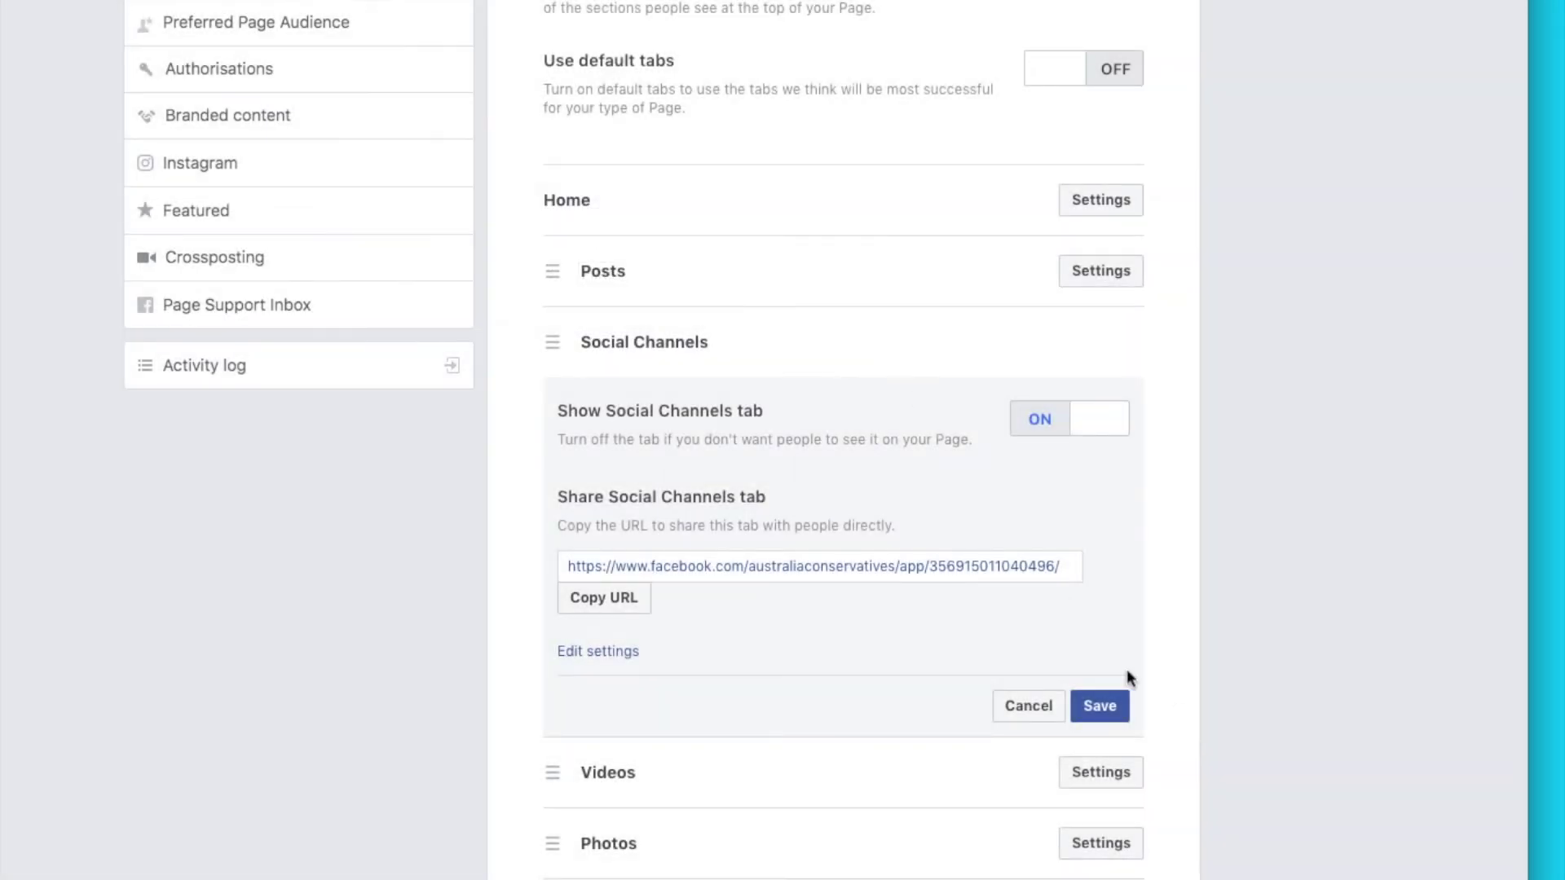
Step: Save the Social Channels panel, return to Australians Fight Back, and open its Pinterest tab
{"action": "left_click", "coordinate": [1111, 709]}
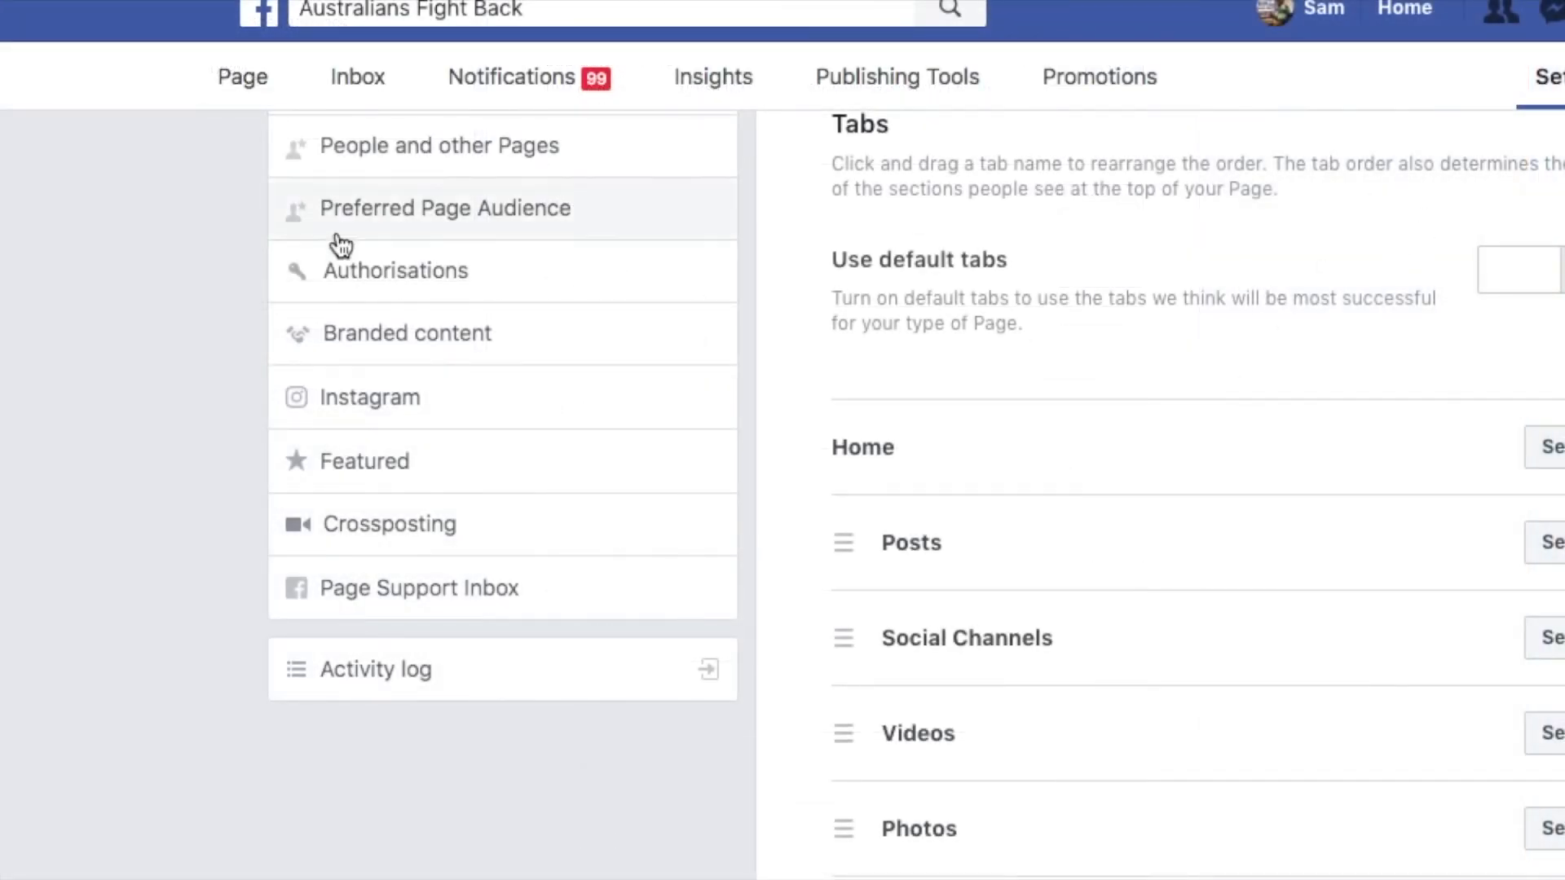
{"action": "scroll", "coordinate": [246, 81], "scroll_direction": "up", "scroll_amount": 1}
{"action": "scroll", "coordinate": [246, 81], "scroll_direction": "up", "scroll_amount": 2}
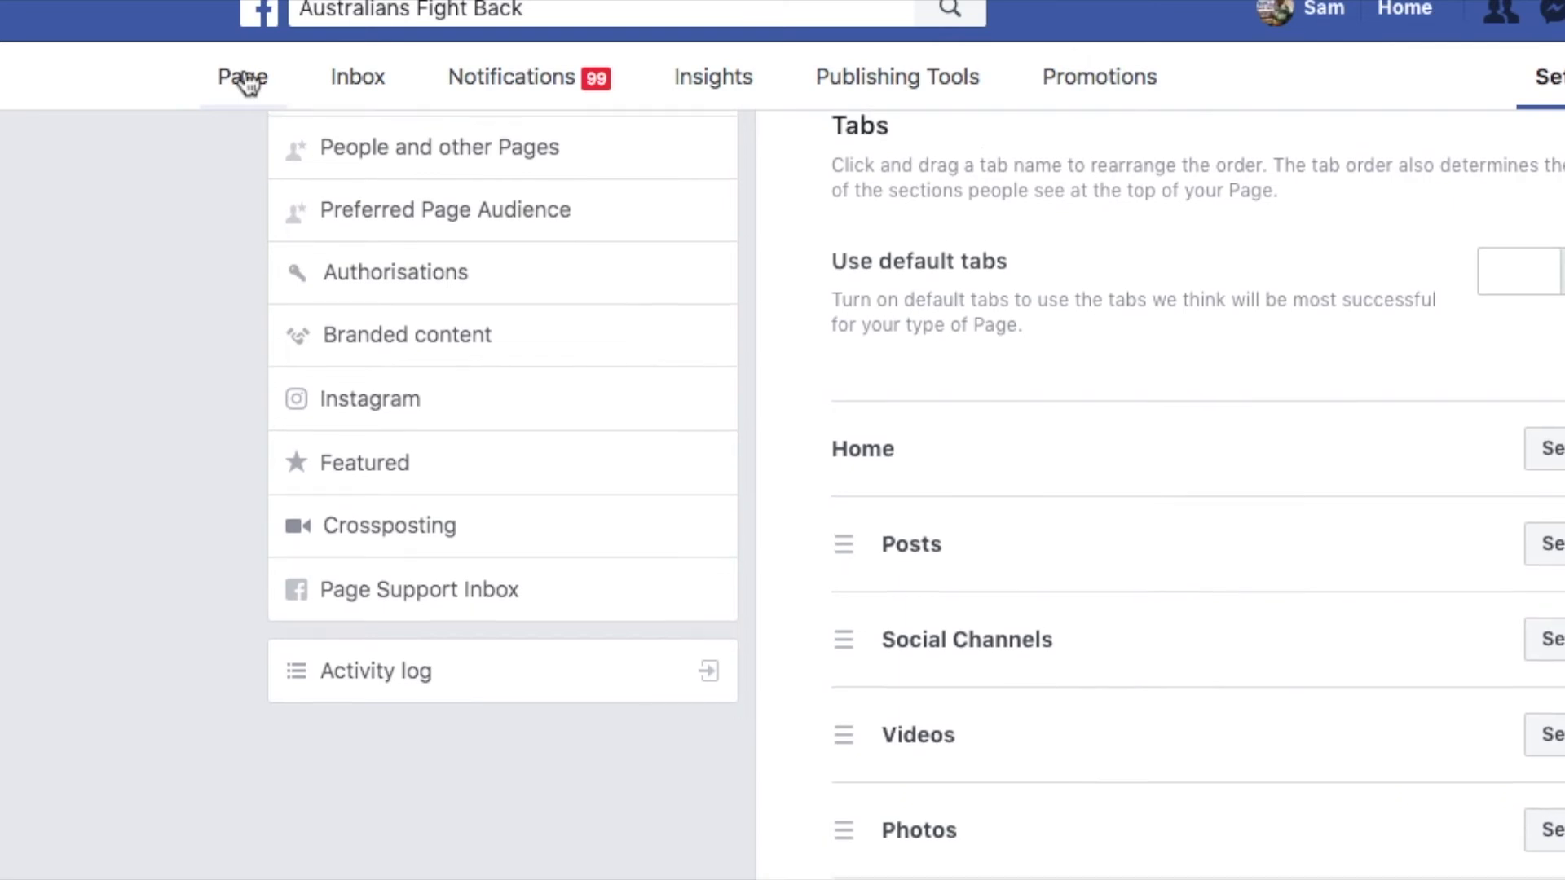
{"action": "left_click", "coordinate": [246, 82]}
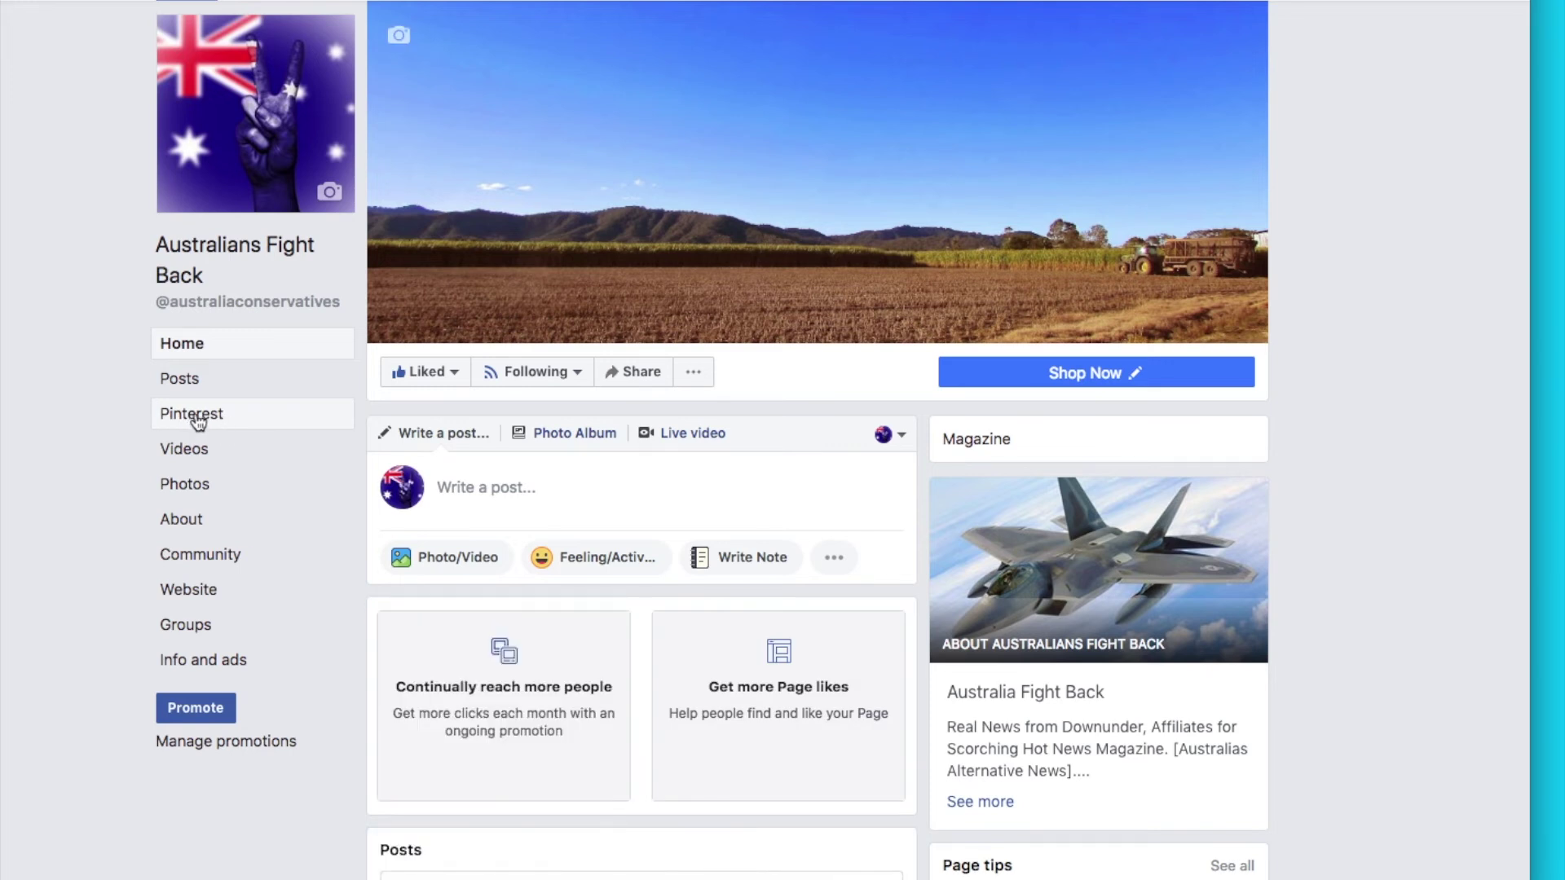
{"action": "left_click", "coordinate": [194, 415]}
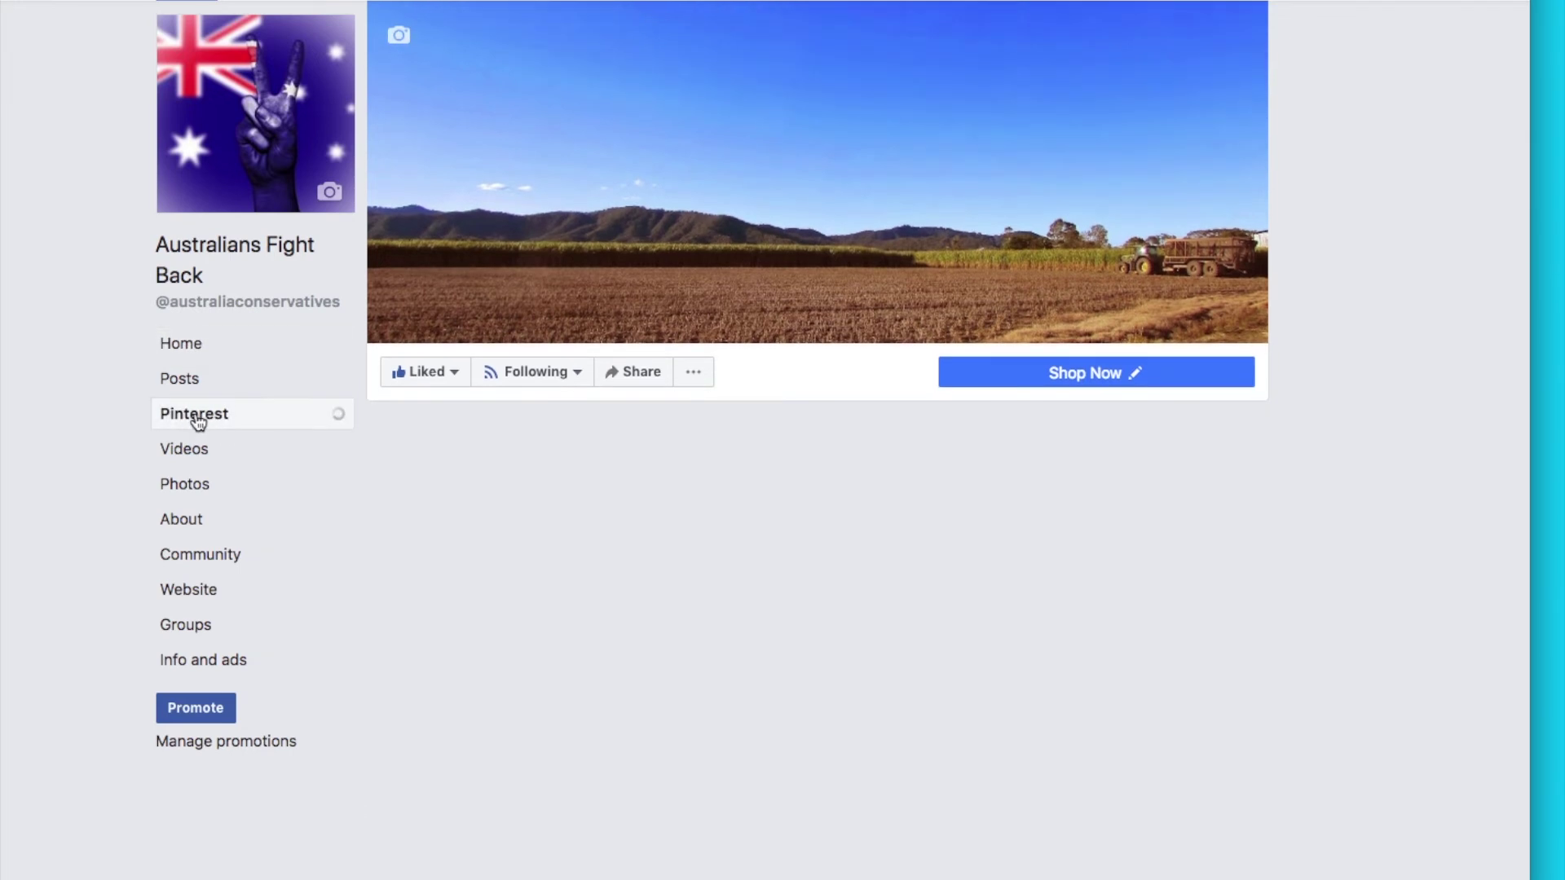
{"action": "scroll", "coordinate": [1289, 790], "scroll_direction": "down", "scroll_amount": 1}
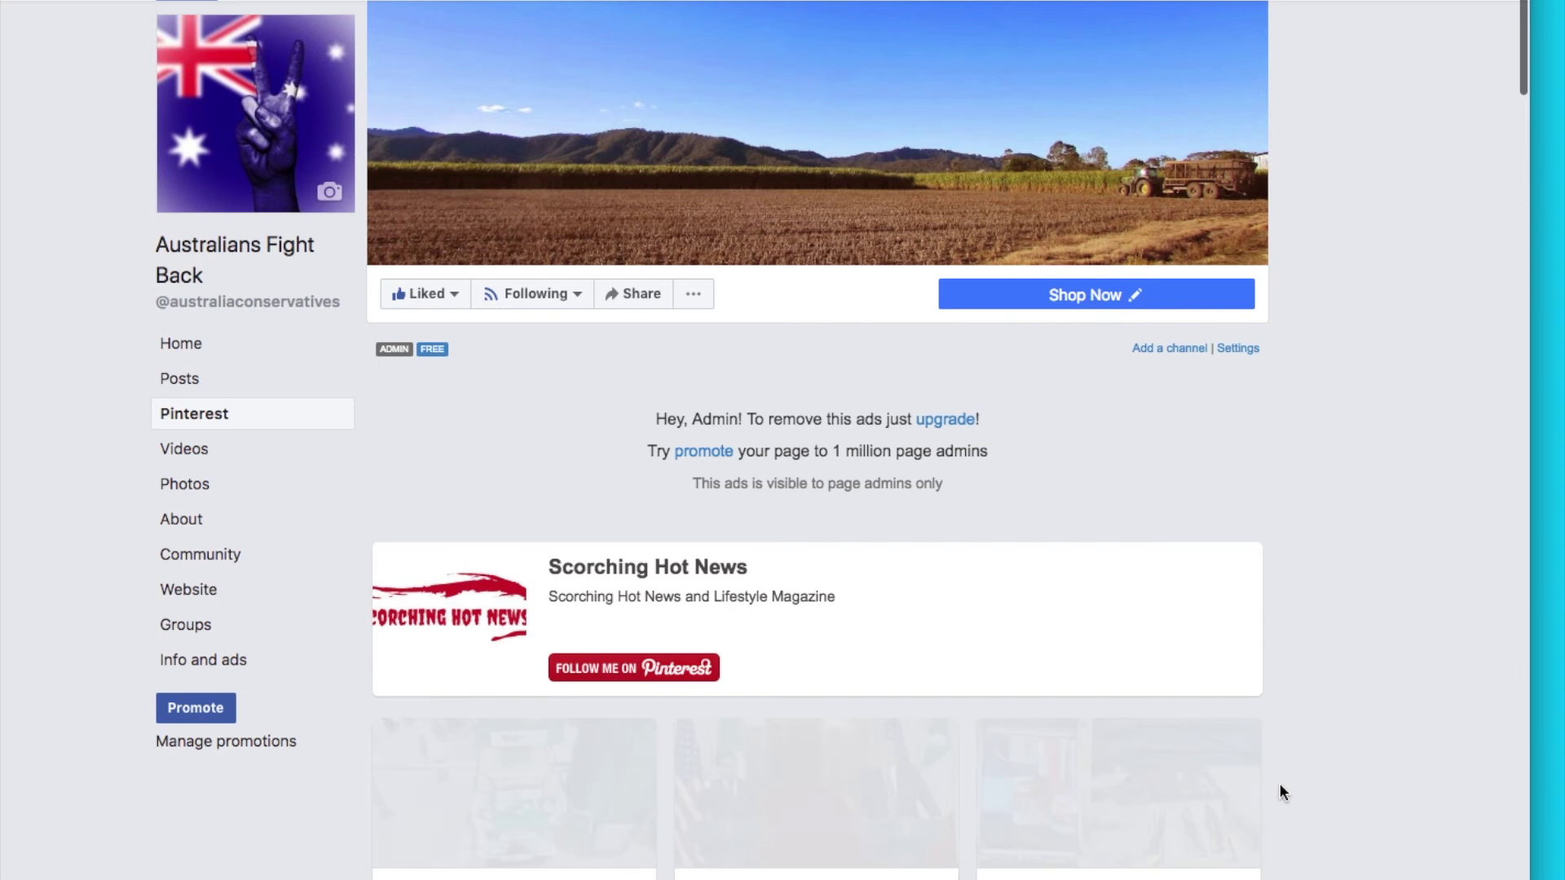
{"action": "scroll", "coordinate": [1274, 783], "scroll_direction": "down", "scroll_amount": 4}
{"action": "scroll", "coordinate": [1285, 789], "scroll_direction": "down", "scroll_amount": 15}
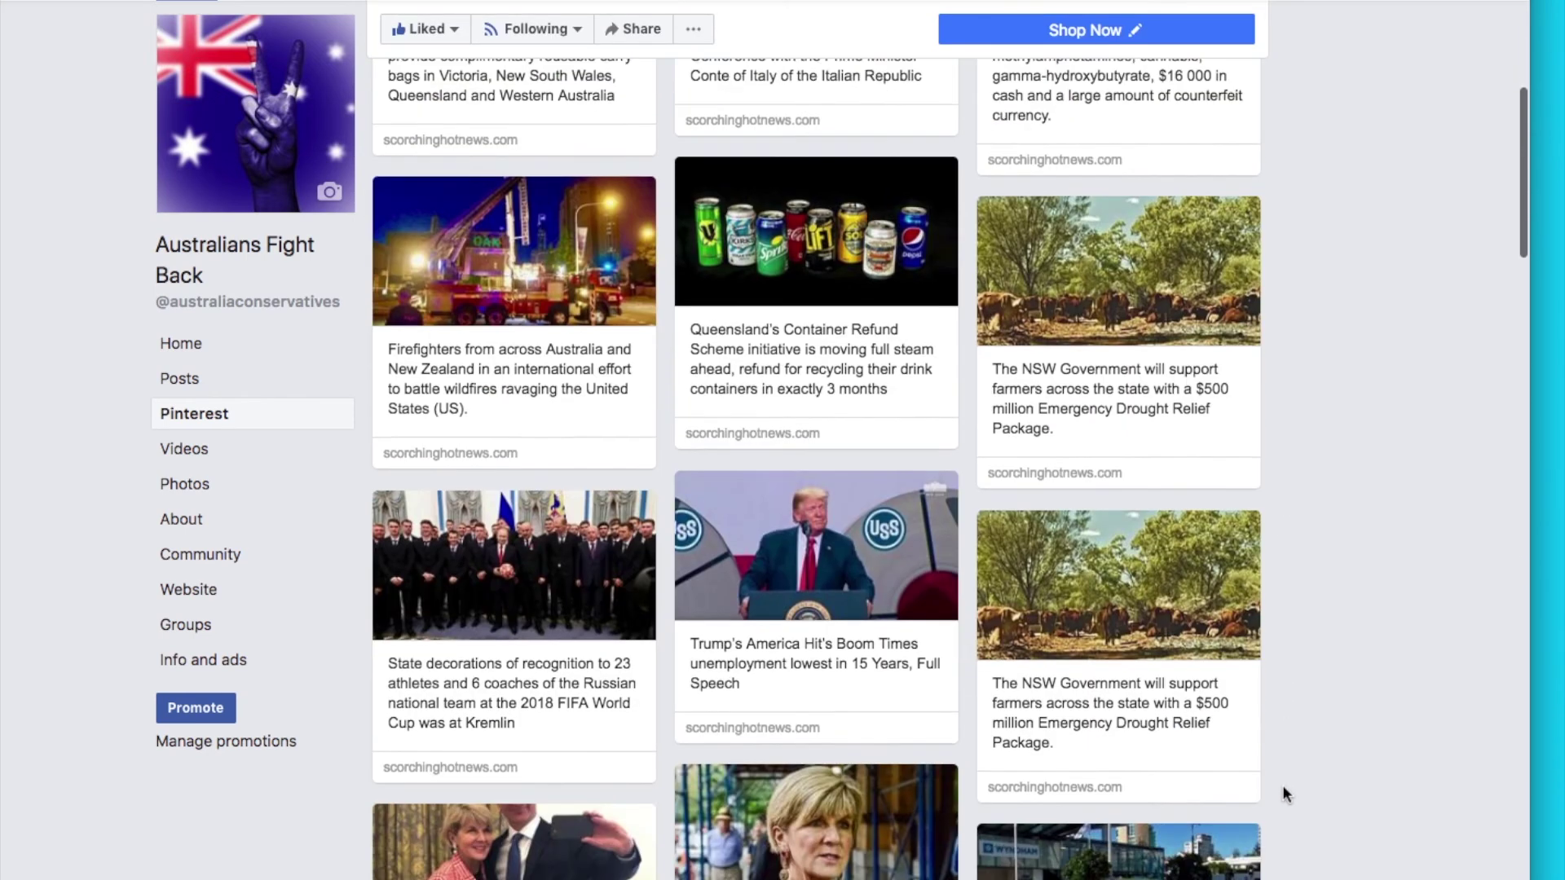
{"action": "scroll", "coordinate": [1284, 787], "scroll_direction": "down", "scroll_amount": 15}
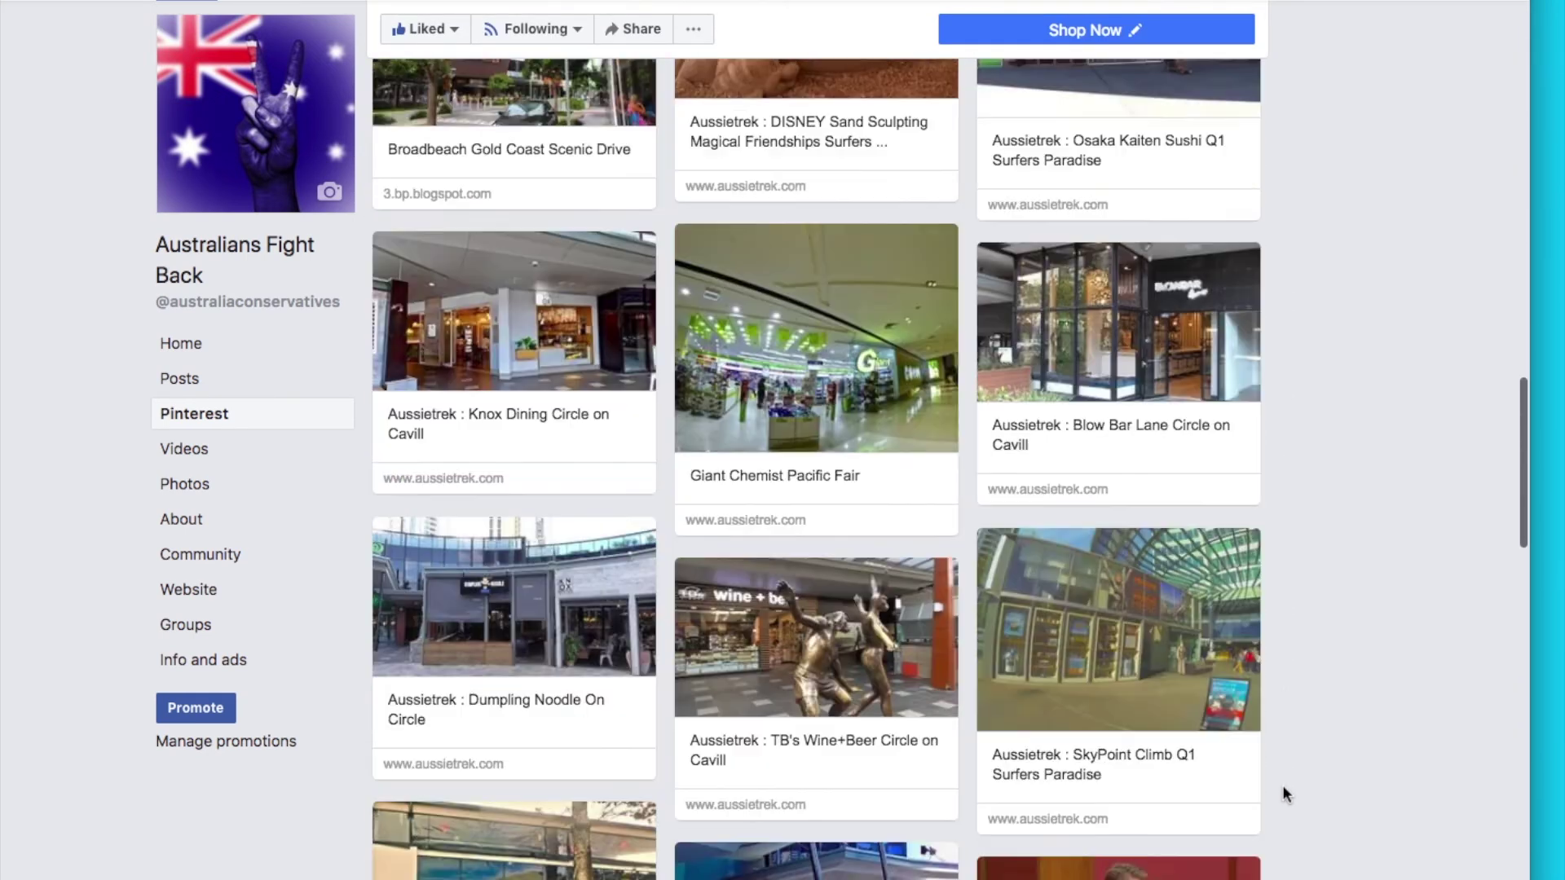
{"action": "scroll", "coordinate": [1283, 793], "scroll_direction": "down", "scroll_amount": 15}
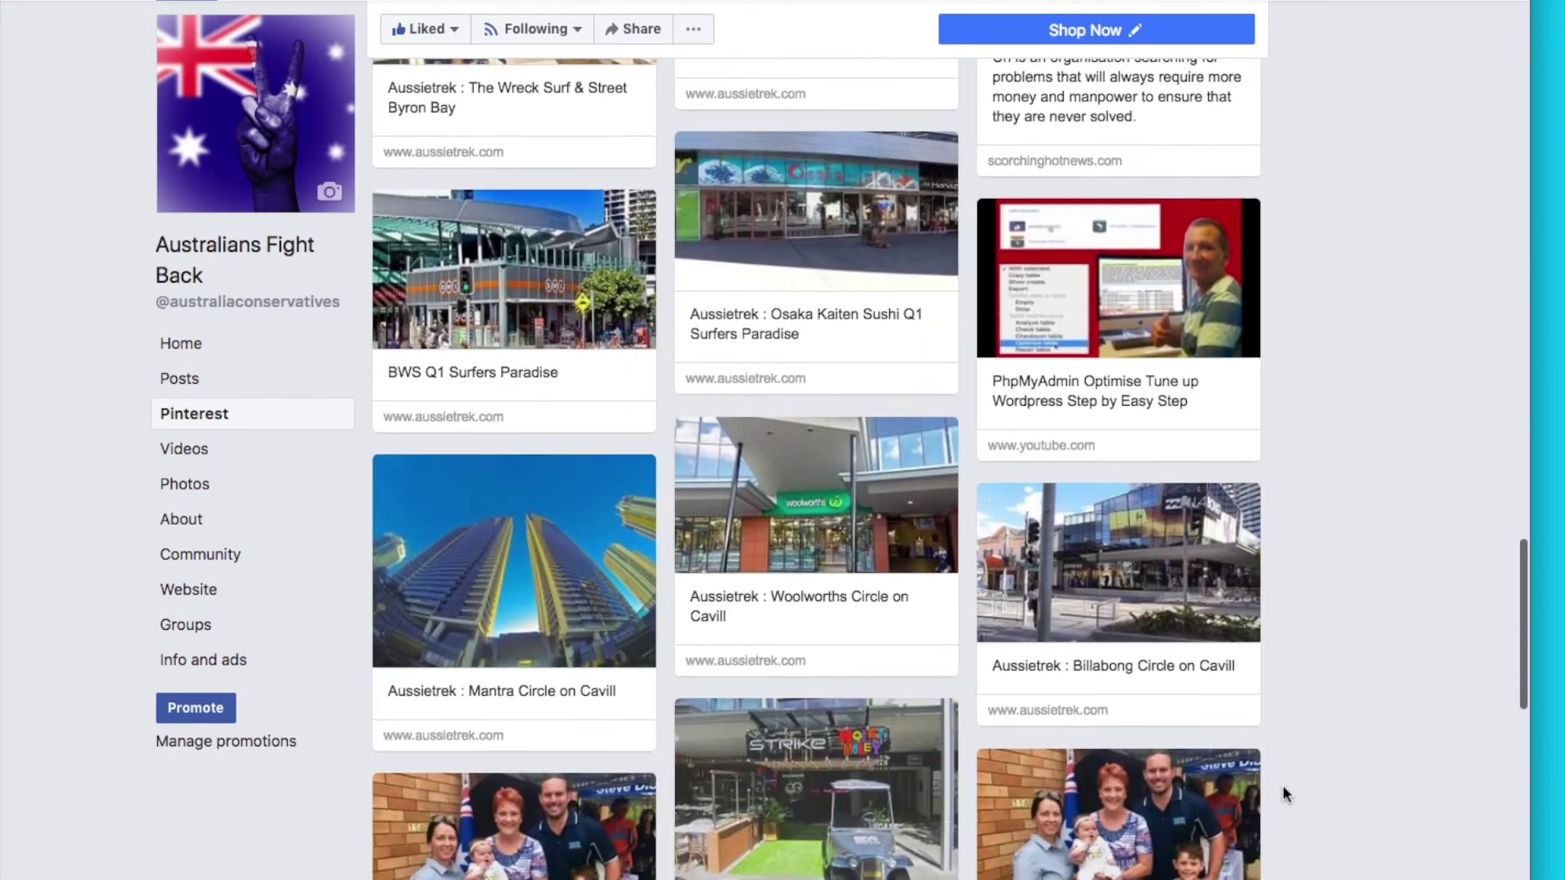
{"action": "scroll", "coordinate": [1284, 788], "scroll_direction": "down", "scroll_amount": 10}
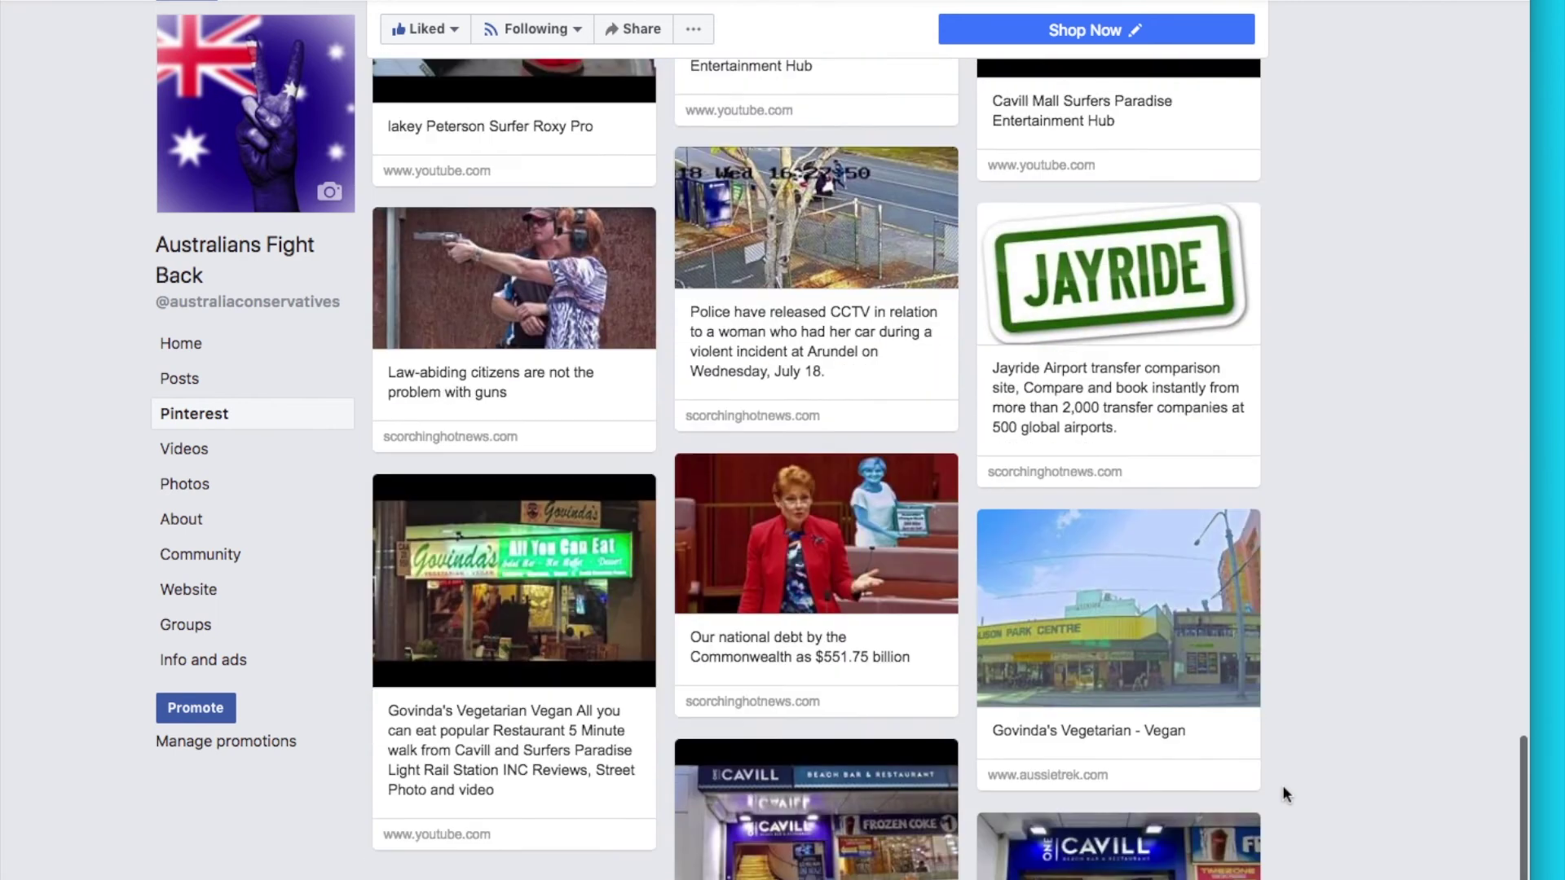
{"action": "scroll", "coordinate": [1283, 795], "scroll_direction": "up", "scroll_amount": 2}
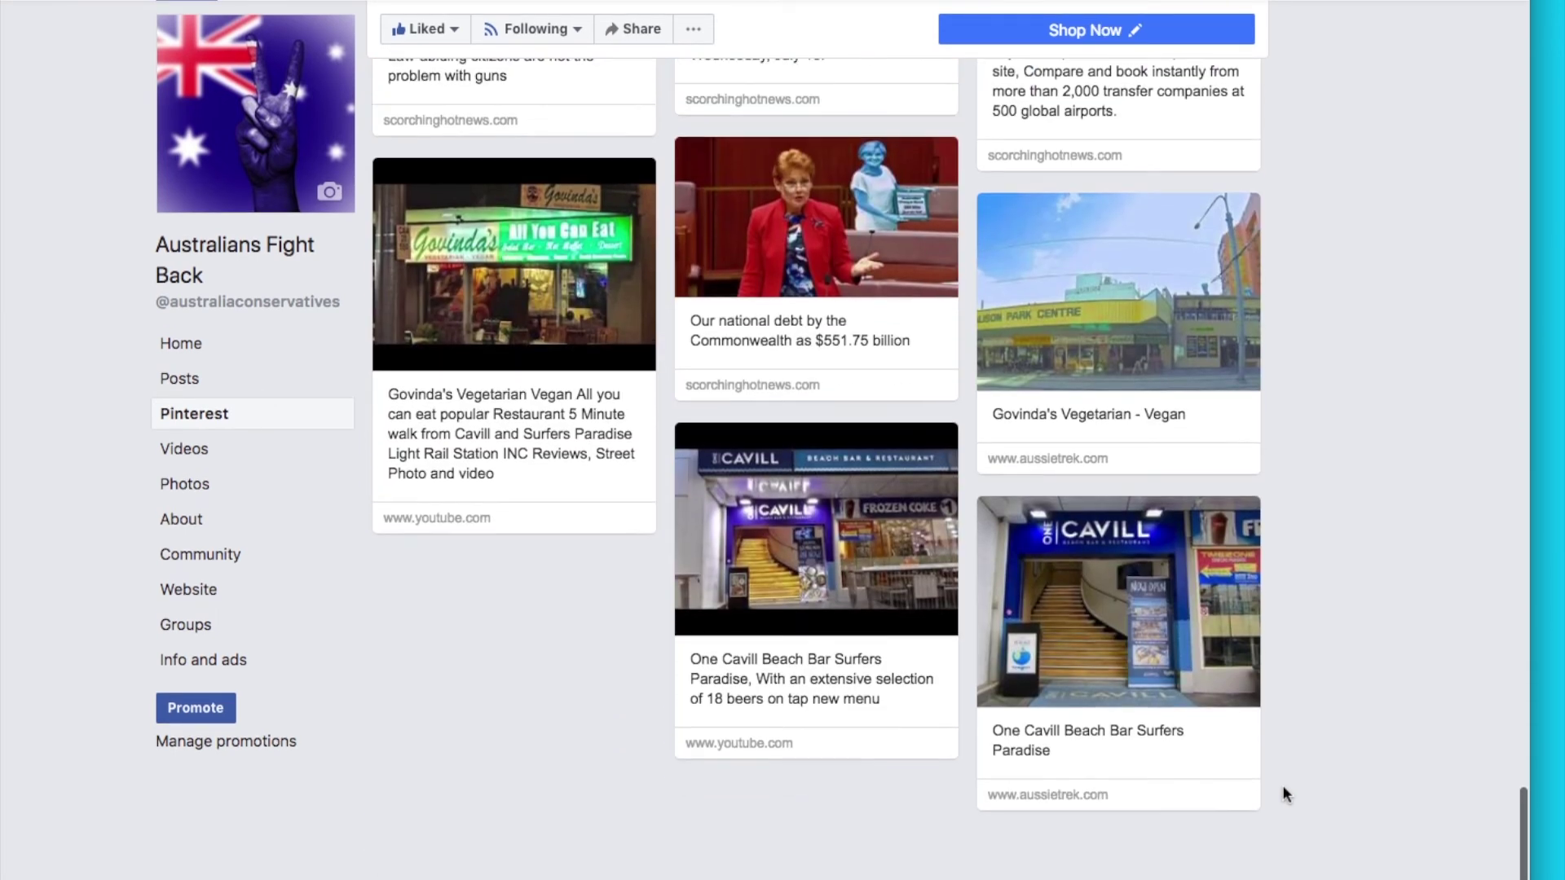
{"action": "scroll", "coordinate": [1283, 795], "scroll_direction": "down", "scroll_amount": 1}
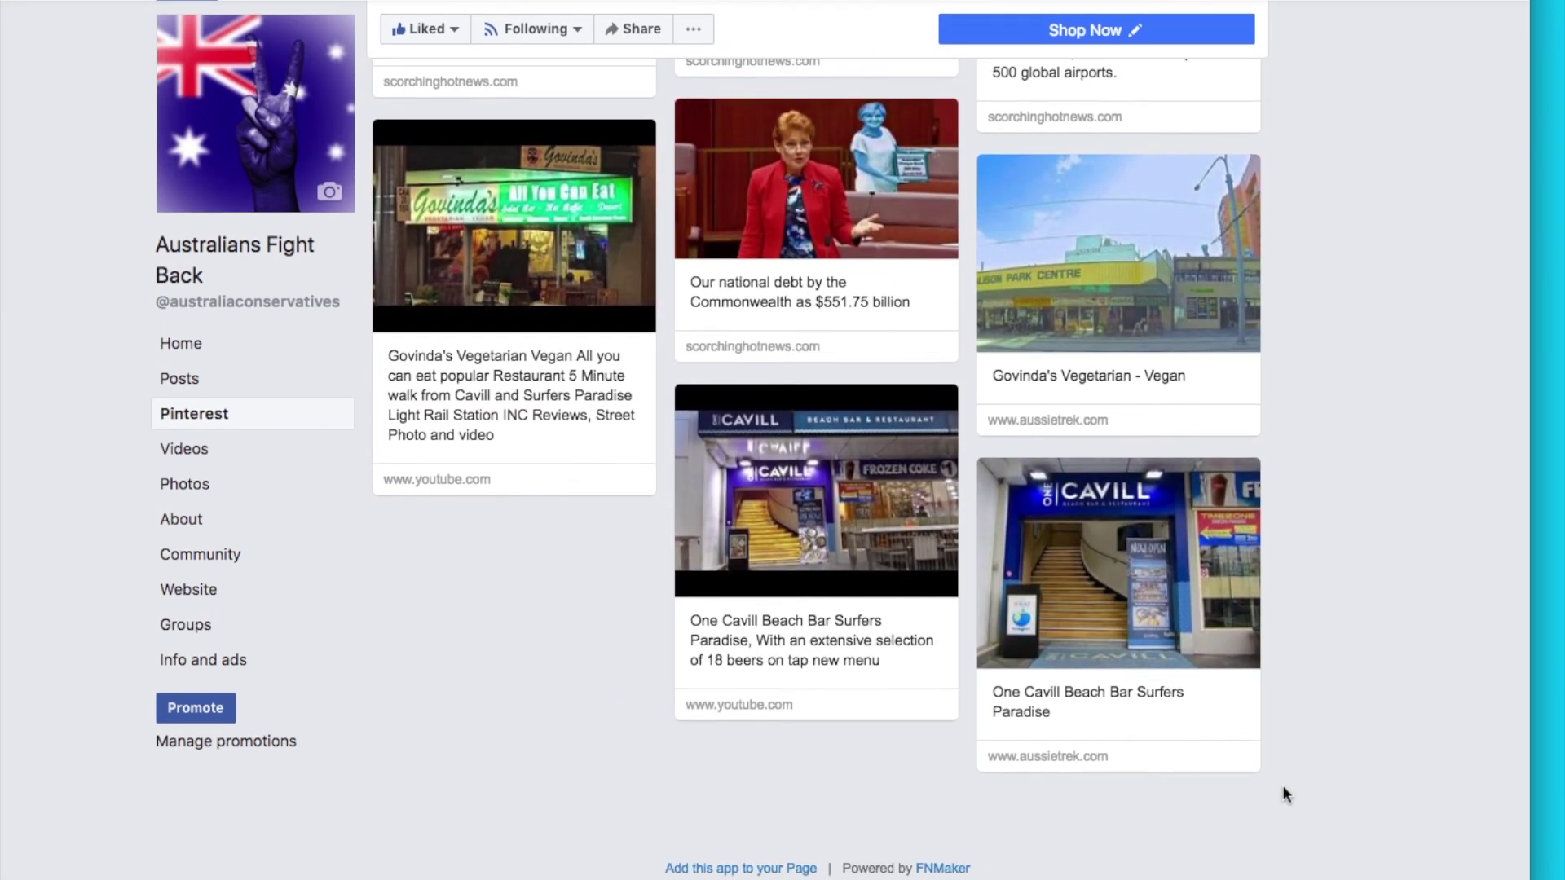
{"action": "scroll", "coordinate": [1283, 795], "scroll_direction": "up", "scroll_amount": 8}
{"action": "scroll", "coordinate": [1283, 793], "scroll_direction": "up", "scroll_amount": 20}
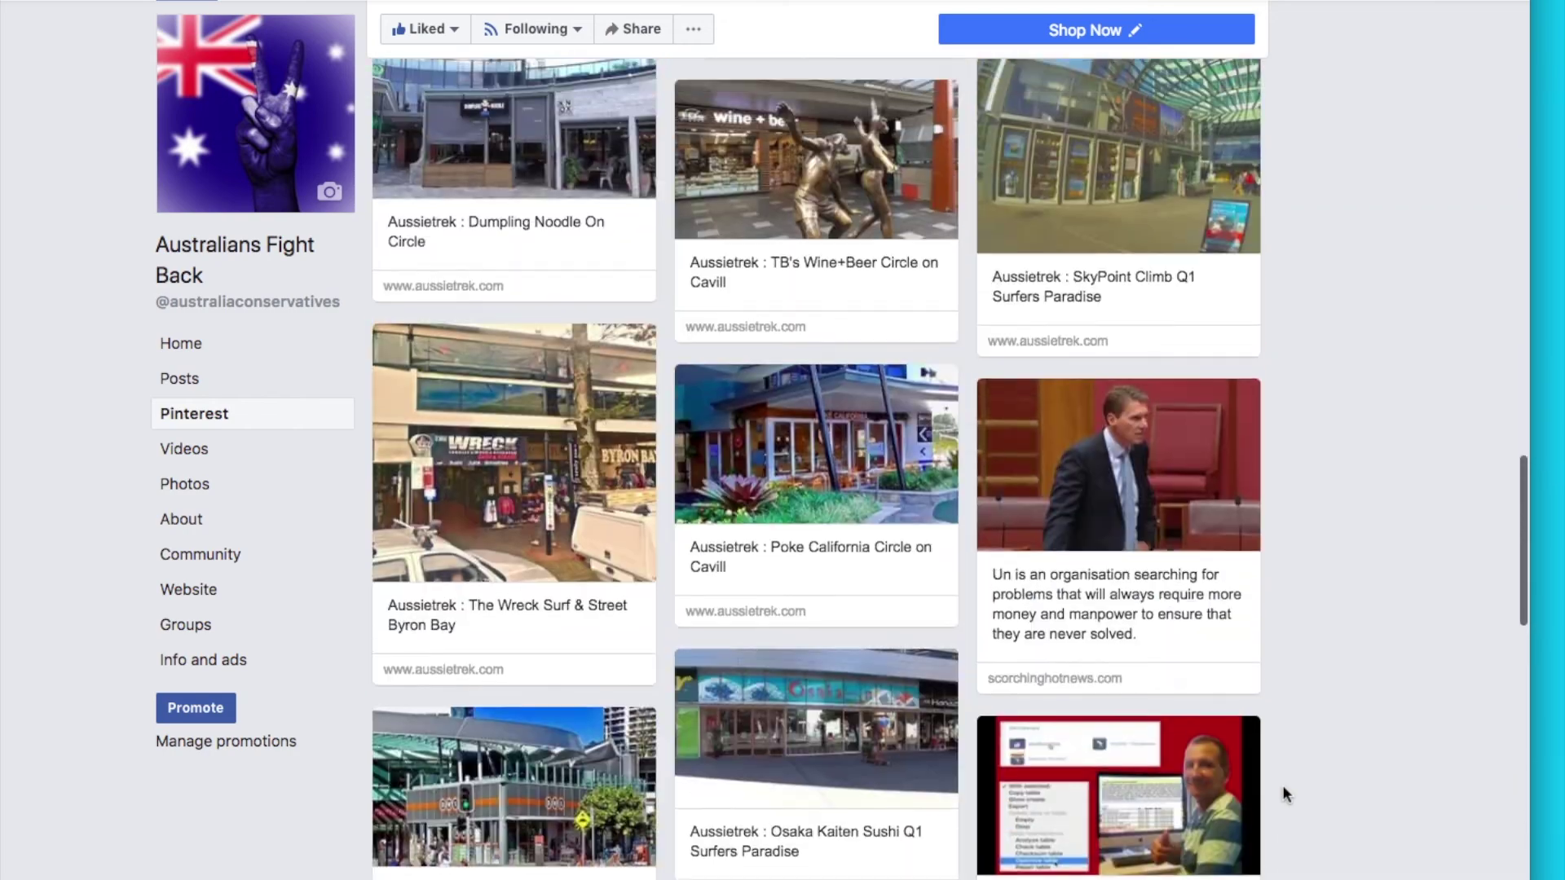
{"action": "scroll", "coordinate": [1272, 766], "scroll_direction": "up", "scroll_amount": 10}
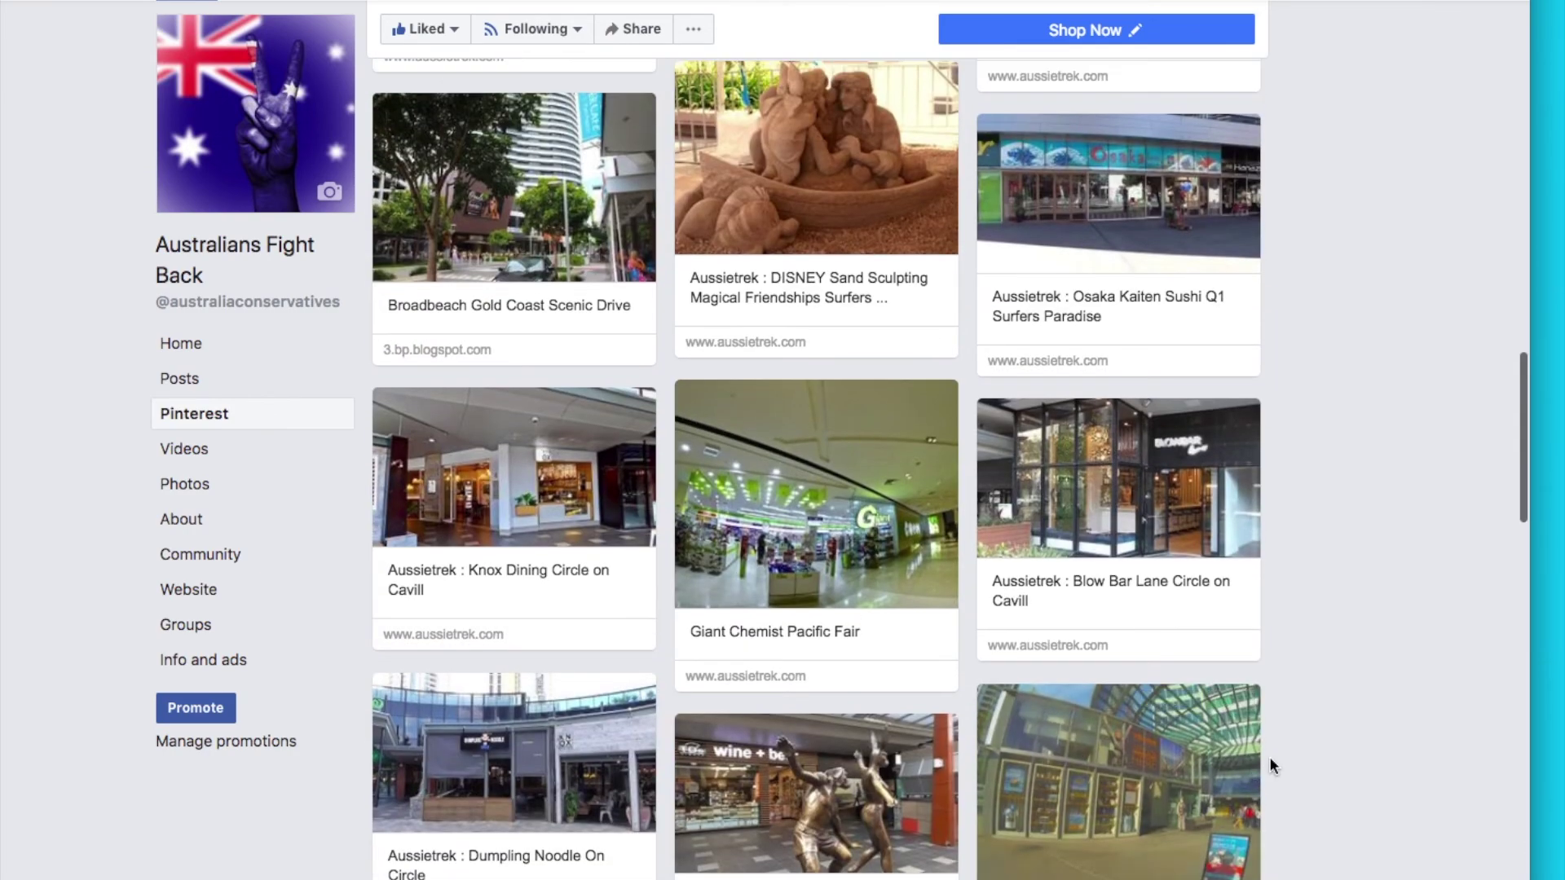
{"action": "scroll", "coordinate": [1282, 761], "scroll_direction": "up", "scroll_amount": 10}
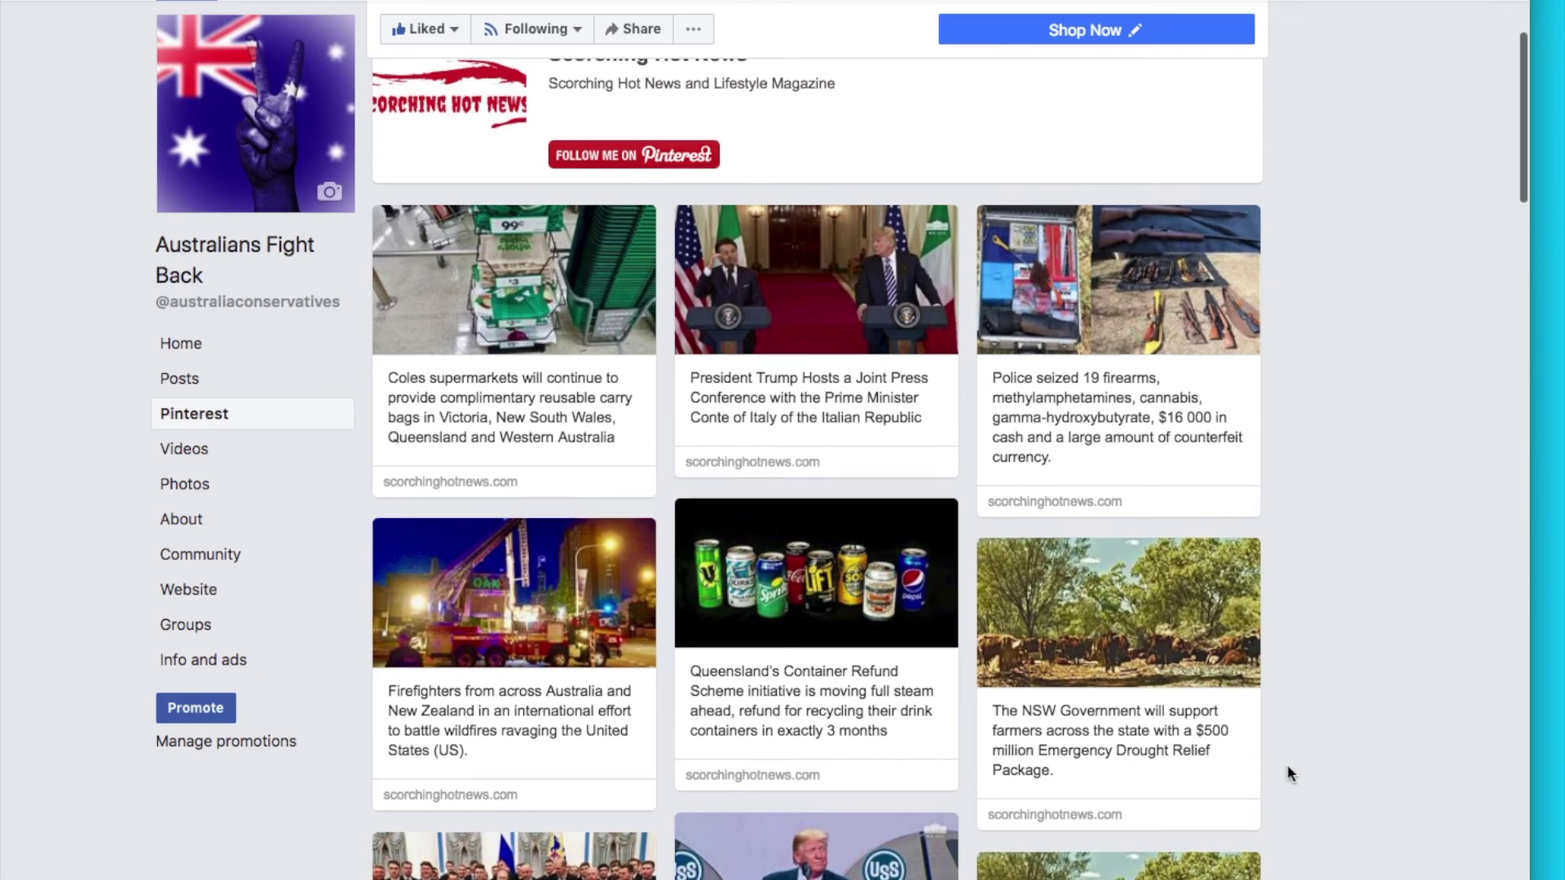
{"action": "scroll", "coordinate": [1288, 765], "scroll_direction": "up", "scroll_amount": 4}
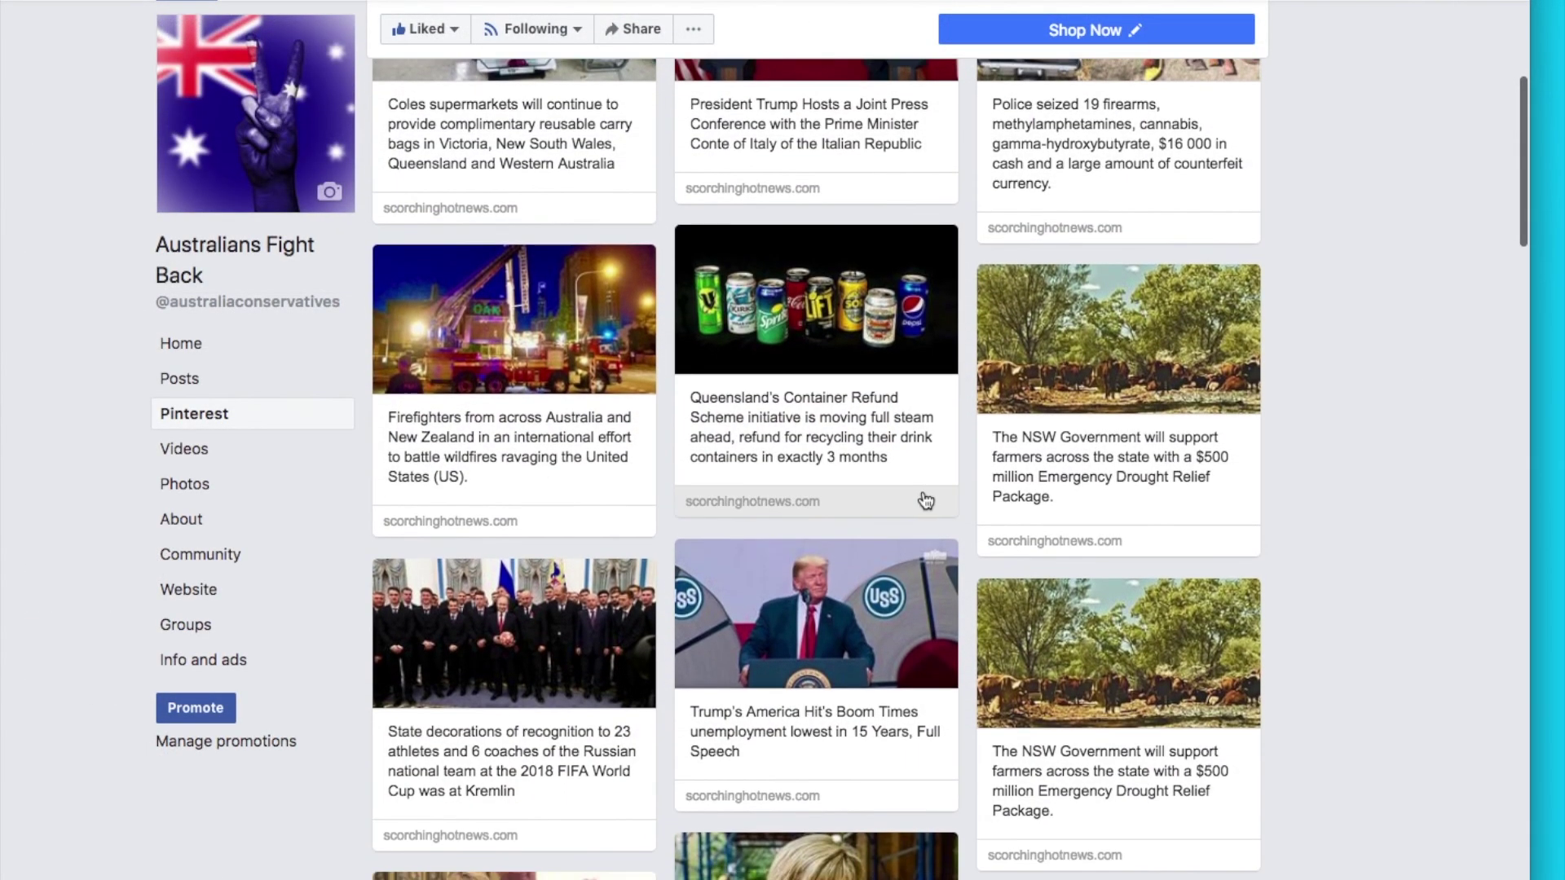
{"action": "scroll", "coordinate": [930, 492], "scroll_direction": "up", "scroll_amount": 12}
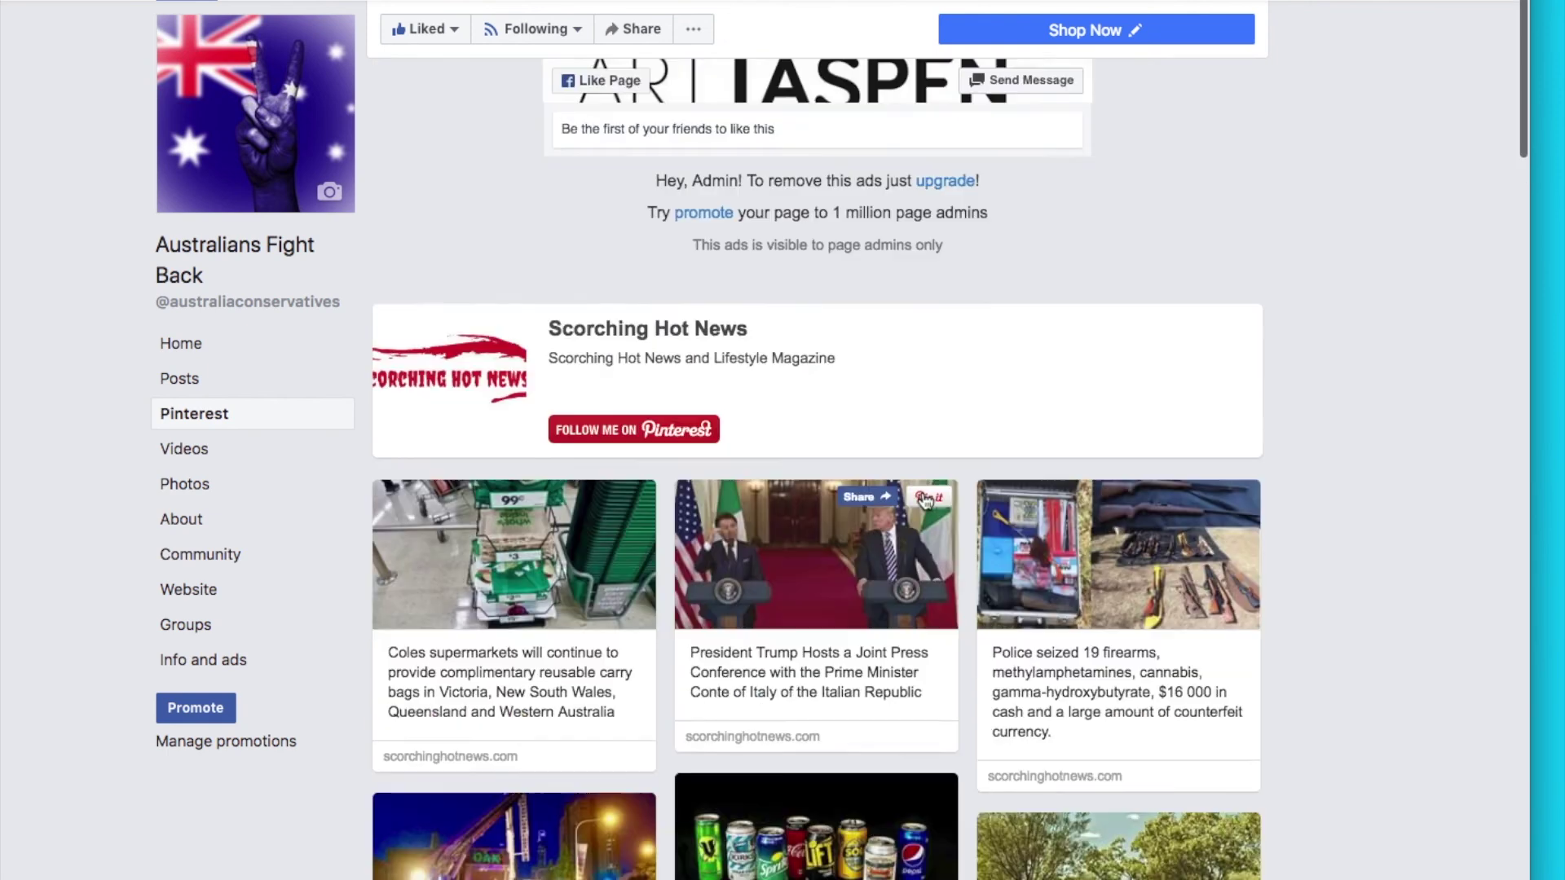
{"action": "scroll", "coordinate": [917, 491], "scroll_direction": "down", "scroll_amount": 2}
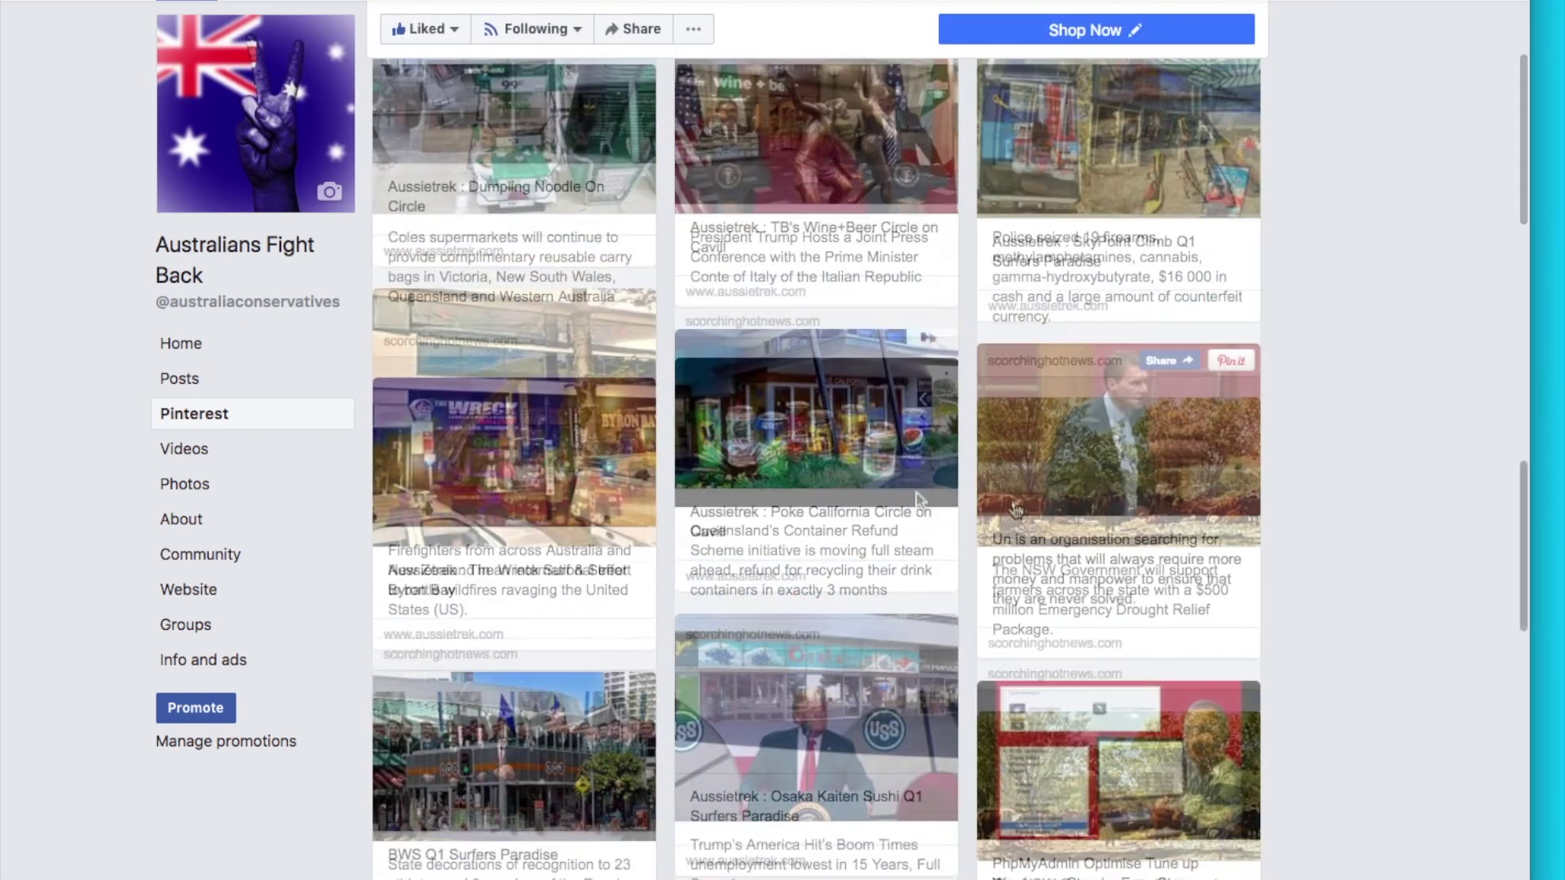